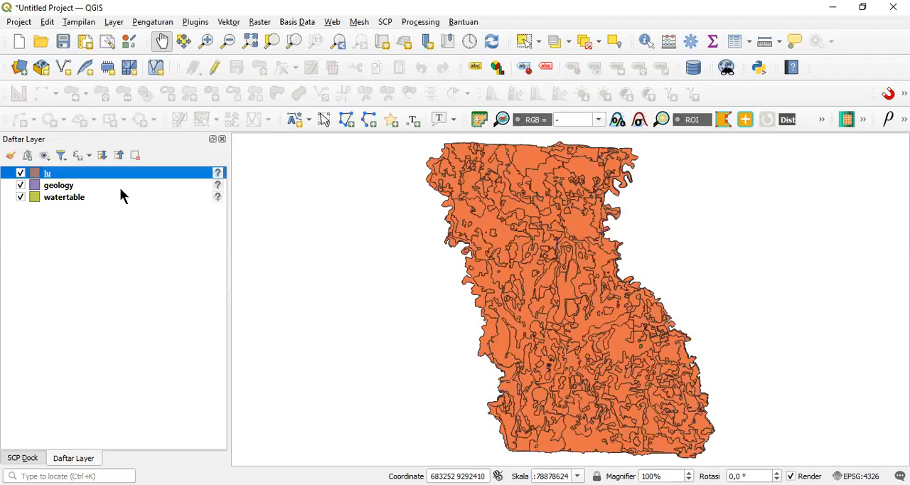
# Step: Move the geology layer to the top of the layer order and assign it the WGS 84 (EPSG:4326) coordinate reference system
pyautogui.moveTo(118, 186); pyautogui.dragTo(124, 169)
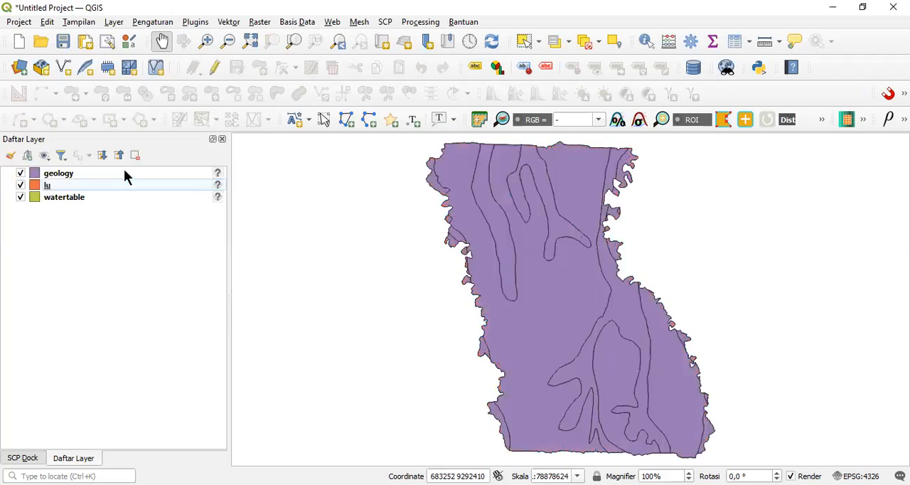
pyautogui.click(218, 172)
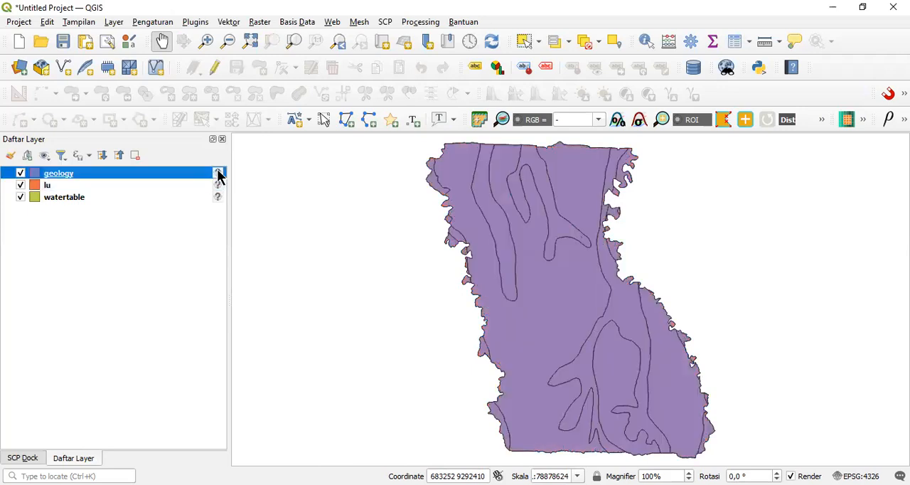
pyautogui.click(218, 175)
pyautogui.click(323, 201)
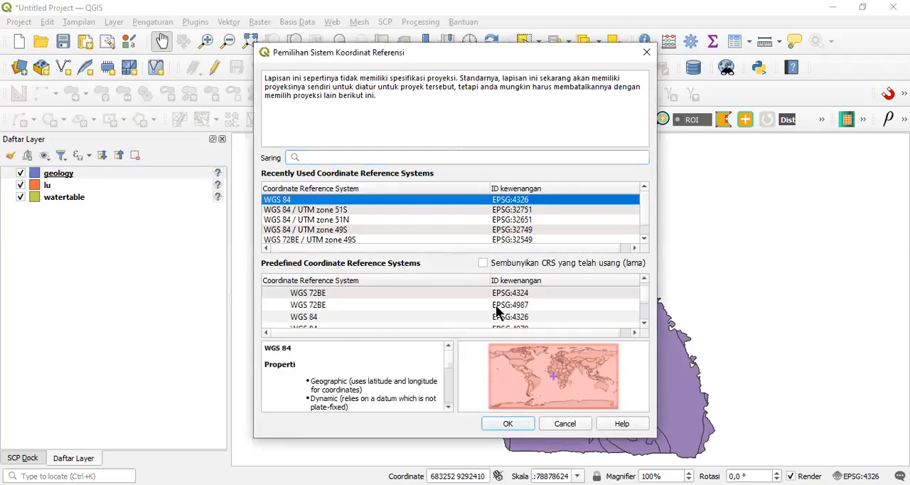
pyautogui.click(513, 429)
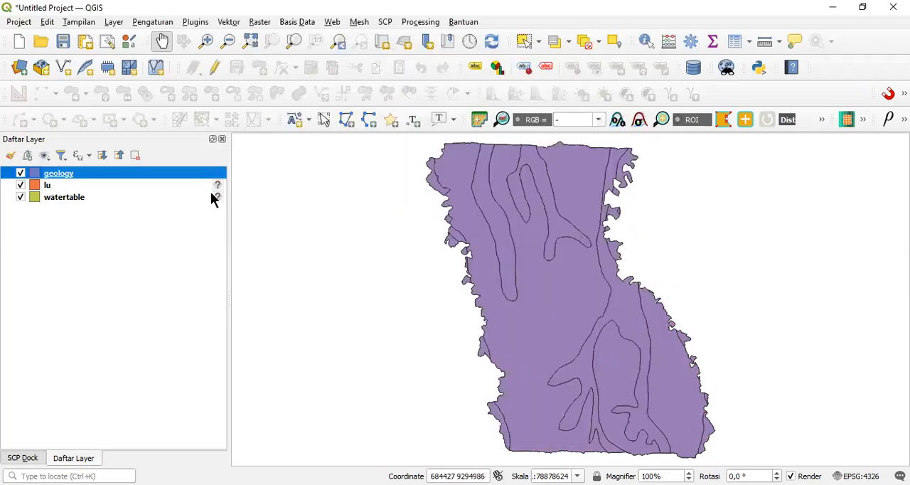
# Step: Assign the WGS 84 (EPSG:4326) coordinate reference system to the lu and watertable layers
pyautogui.click(215, 186)
pyautogui.click(291, 206)
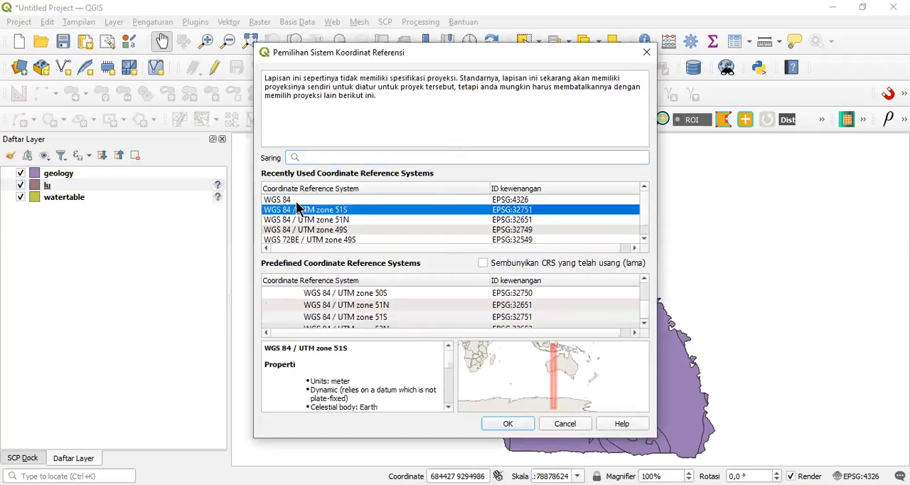
pyautogui.click(295, 200)
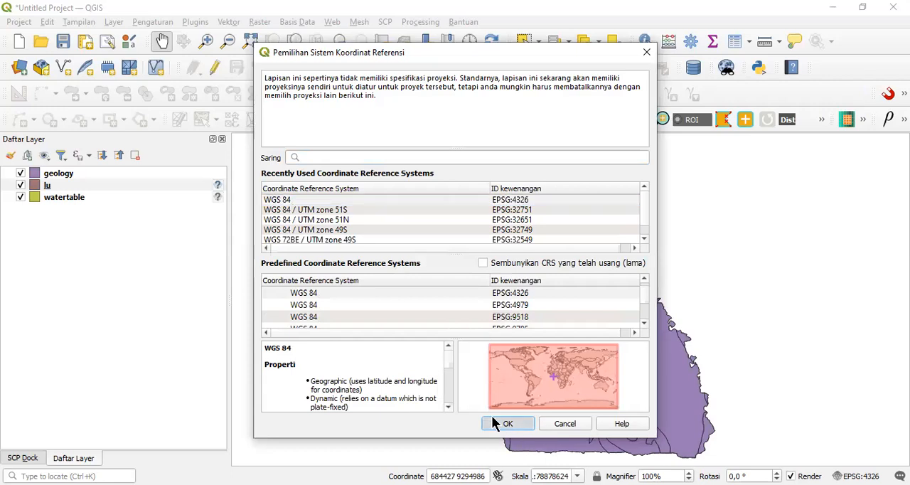
pyautogui.click(498, 425)
pyautogui.click(218, 198)
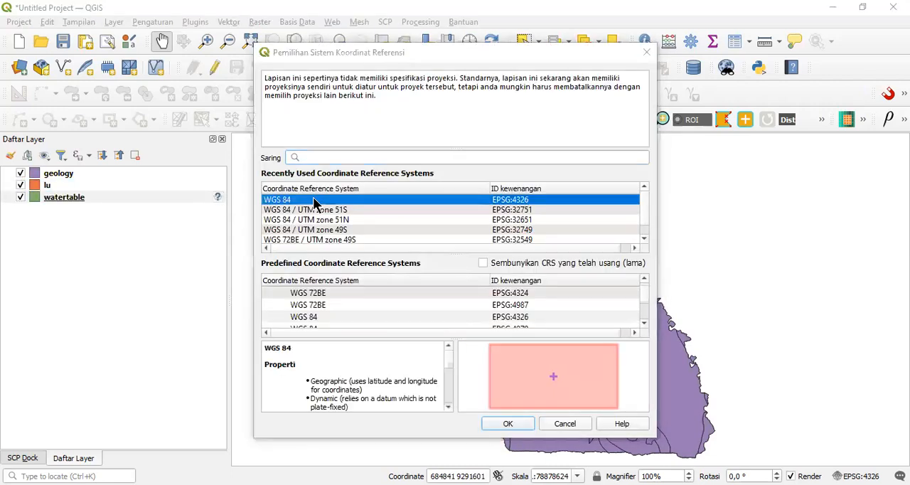
pyautogui.click(507, 425)
pyautogui.moveTo(518, 221); pyautogui.dragTo(479, 232)
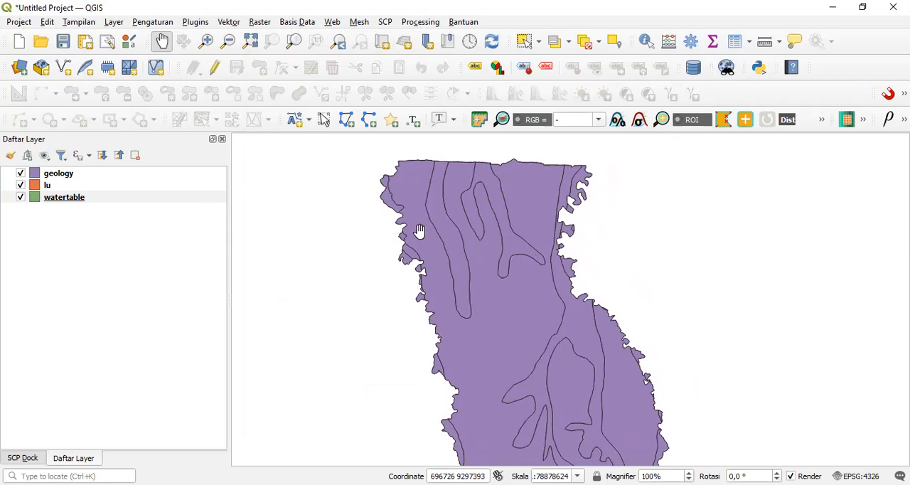
pyautogui.click(410, 201)
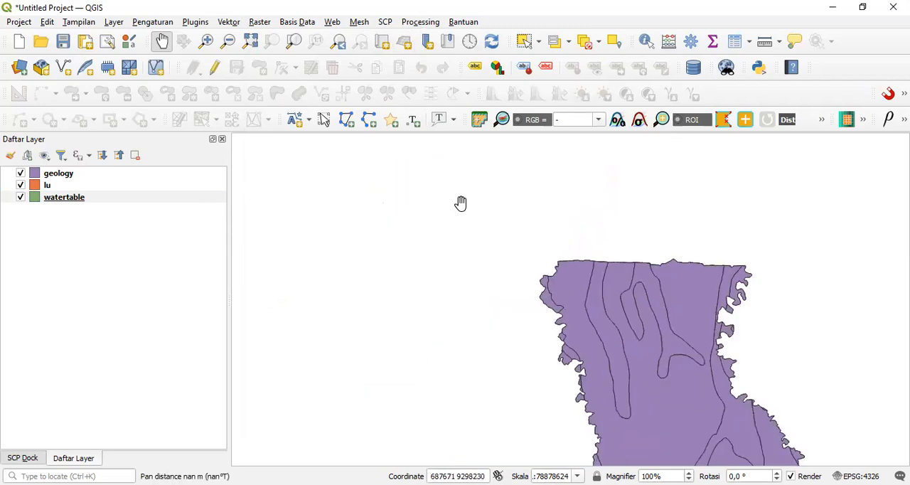
pyautogui.moveTo(537, 293); pyautogui.dragTo(344, 199)
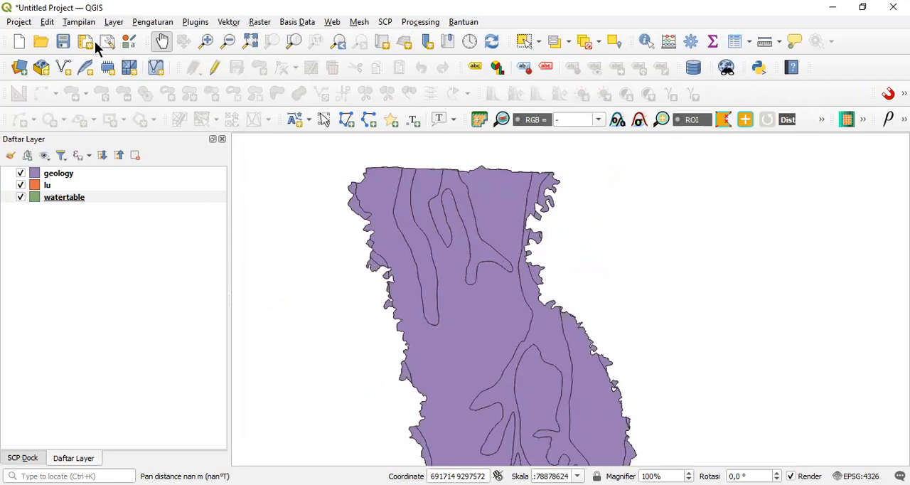
# Step: Open the Processing Toolbox and search its algorithms for "rasterize"
pyautogui.click(420, 22)
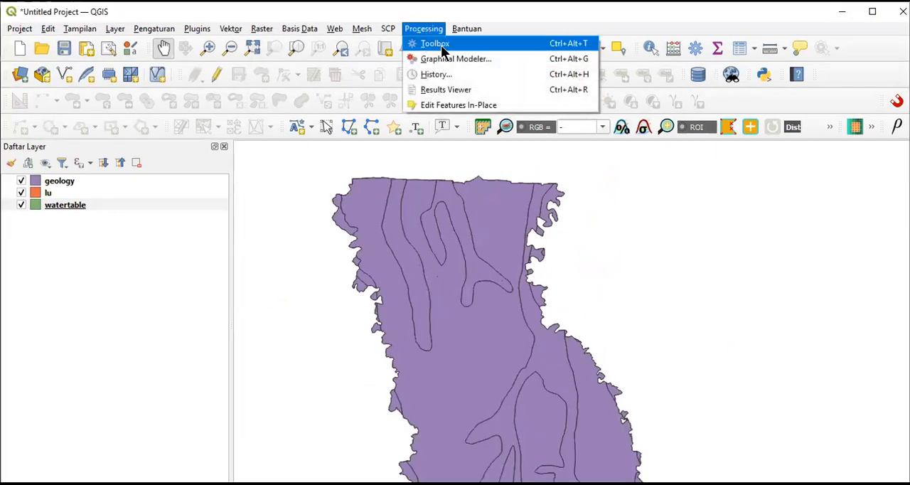
pyautogui.click(439, 46)
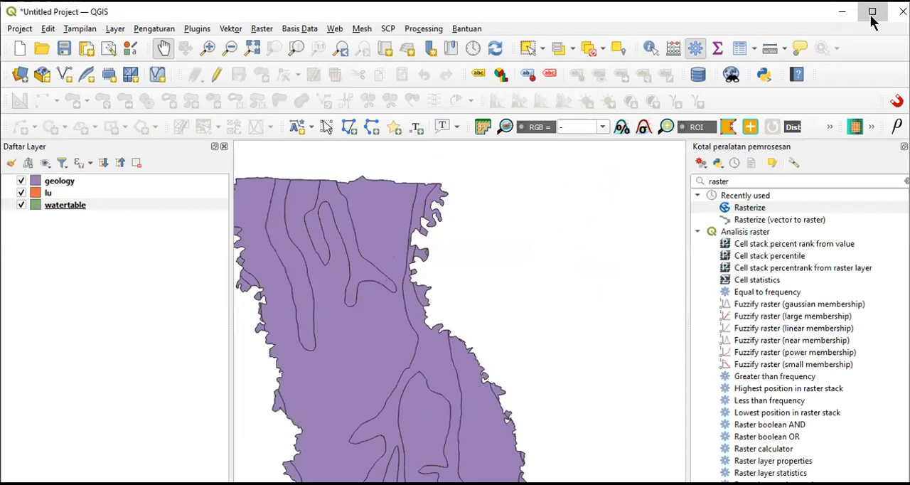
pyautogui.click(872, 12)
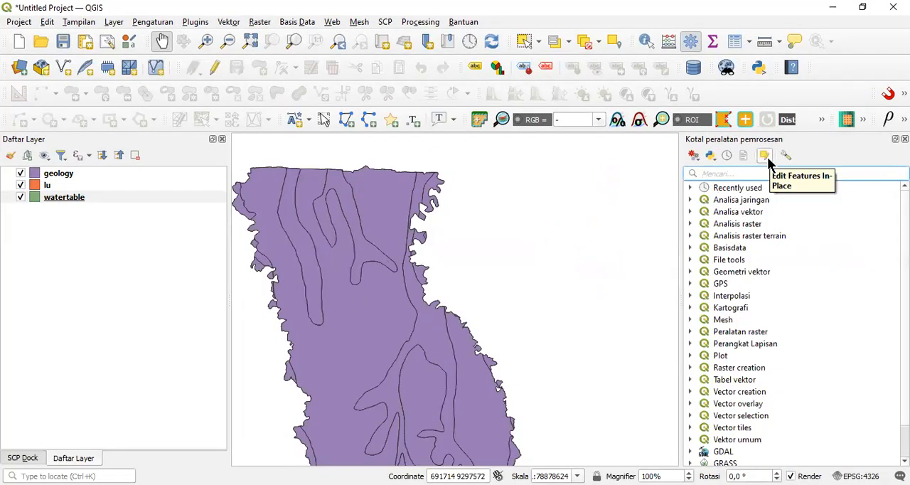
pyautogui.write('raster')
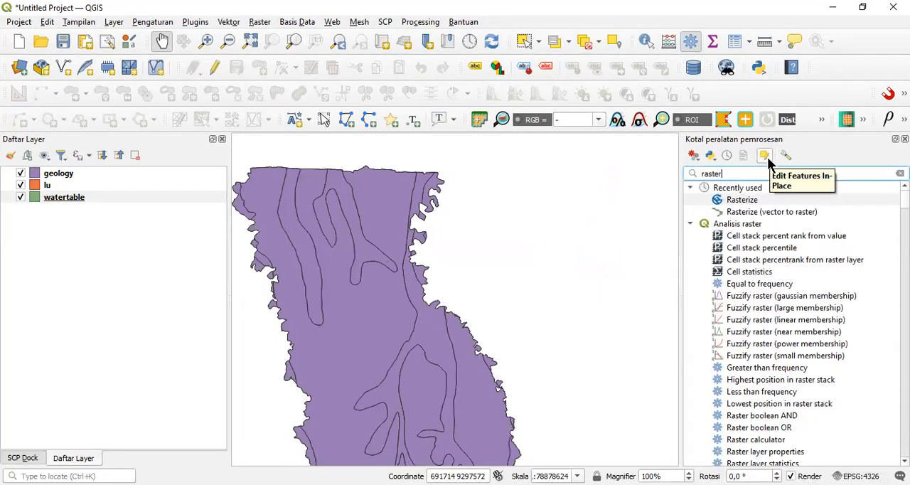
pyautogui.write('ize')
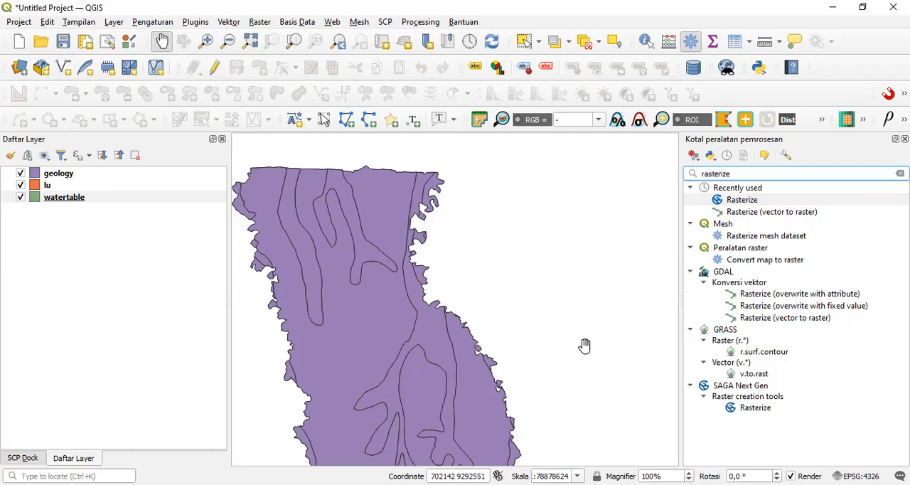
# Step: Check the plugin manager for "saga" among all and installed plugins, and review the unfiltered list of installed plugins
pyautogui.click(195, 22)
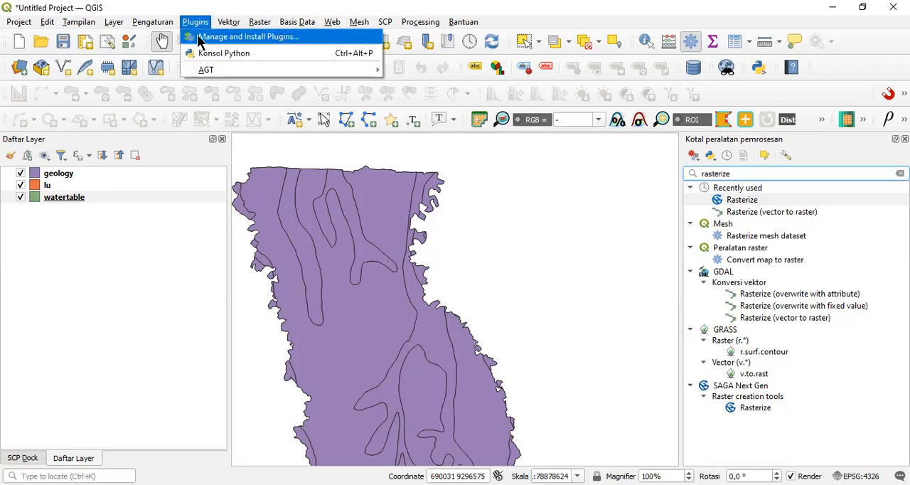
pyautogui.click(198, 38)
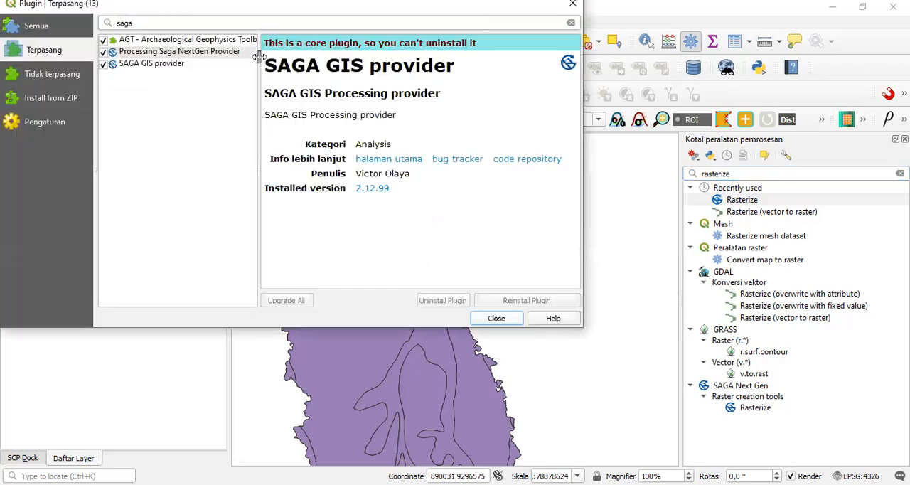
pyautogui.click(64, 32)
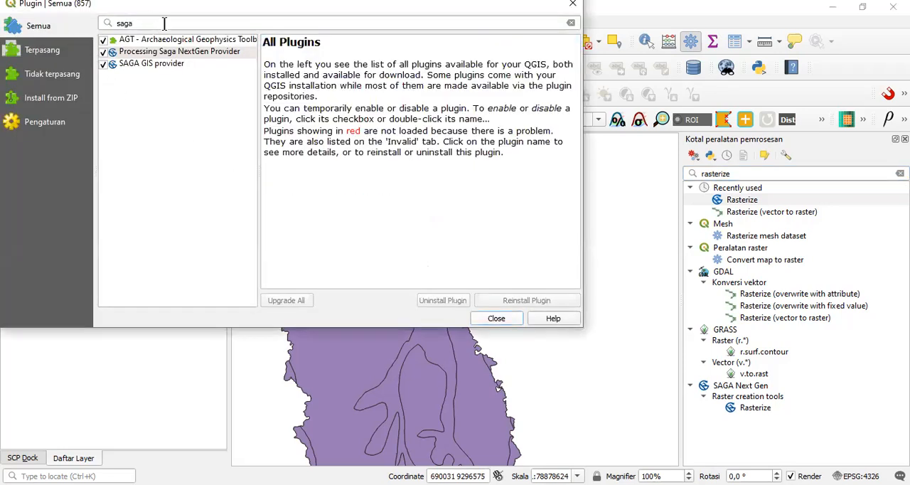
pyautogui.doubleClick(110, 16)
pyautogui.write('saga')
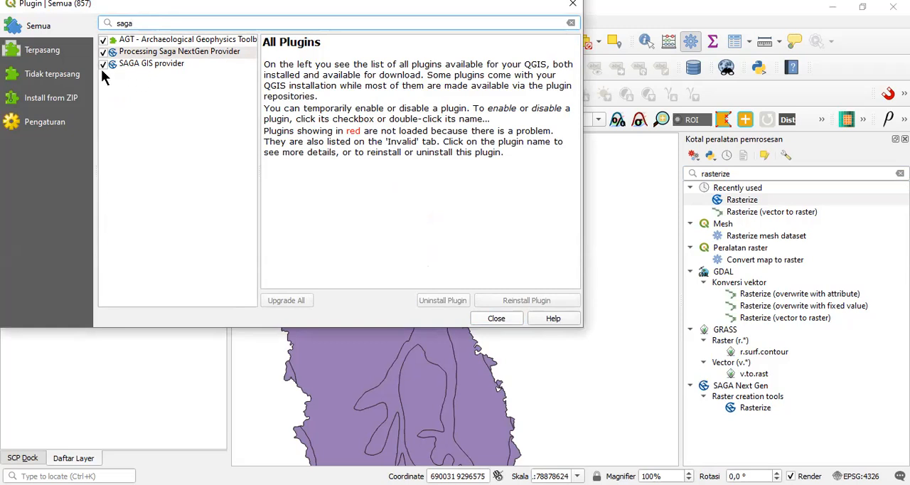
pyautogui.click(52, 54)
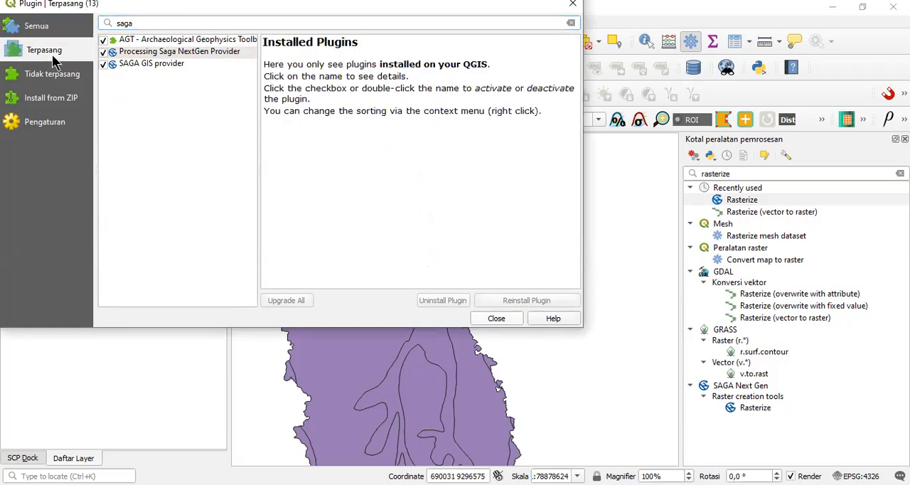
pyautogui.click(212, 23)
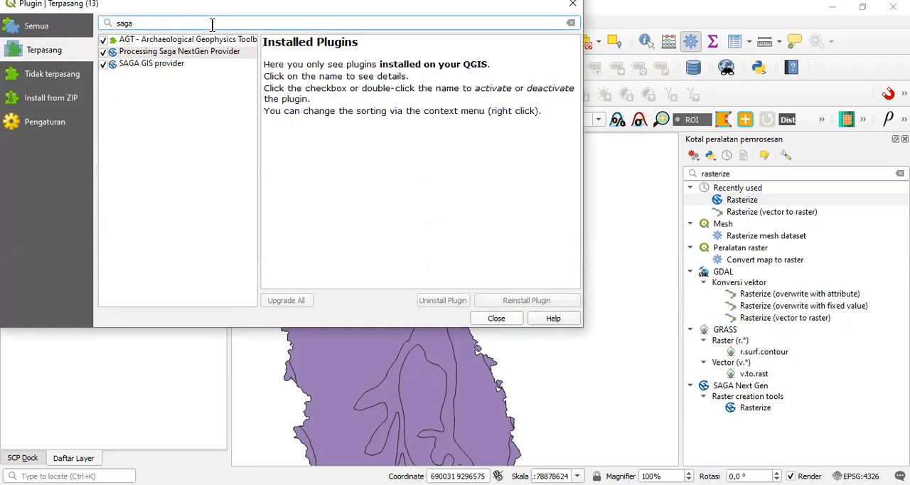
pyautogui.press('BackSpace')
pyautogui.press('BackSpace')
pyautogui.press('BackSpace')
pyautogui.press('BackSpace')
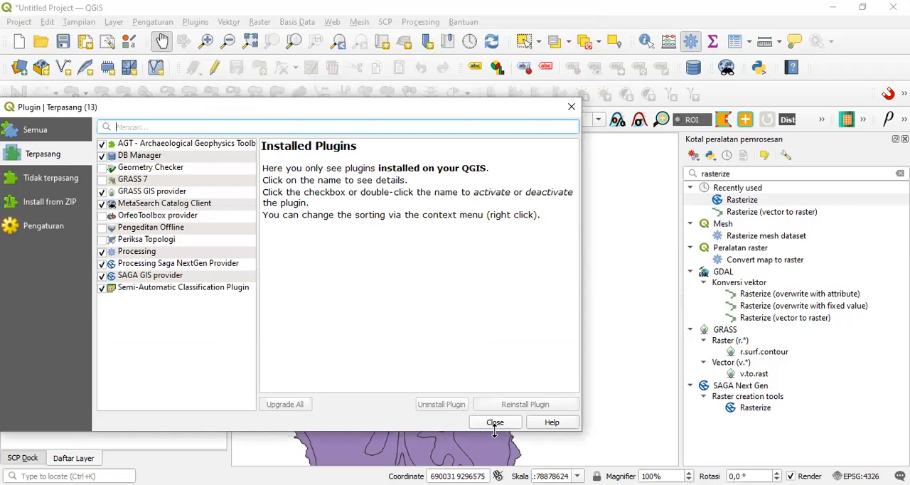
pyautogui.click(494, 422)
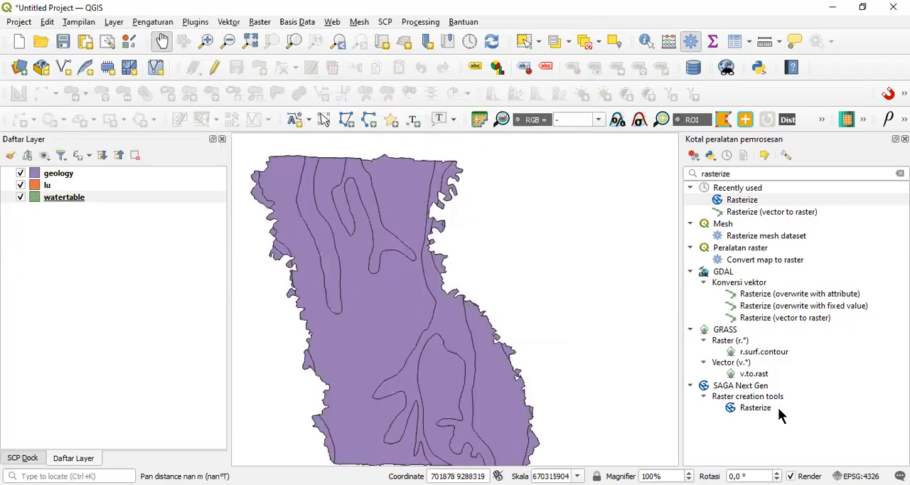
# Step: Start the SAGA Next Gen Rasterize tool with the geology layer as input shapes and Risk_Litho as the attribute
pyautogui.click(763, 409)
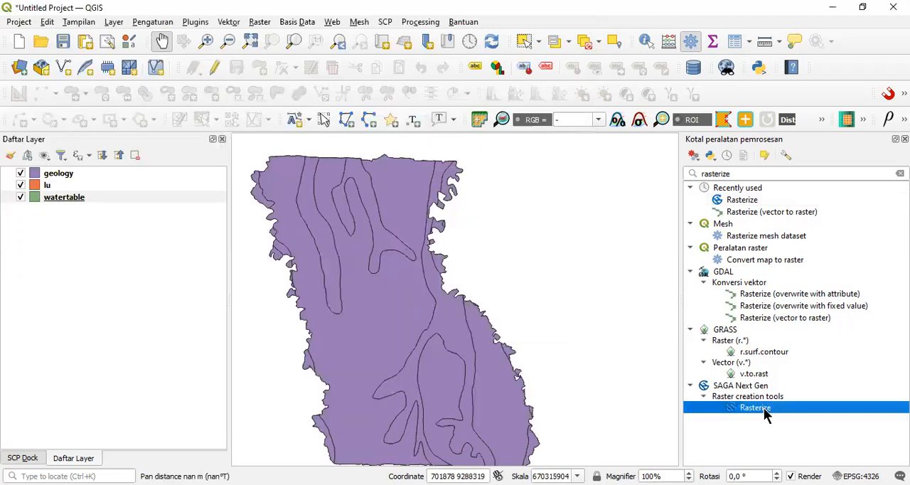
pyautogui.doubleClick(763, 407)
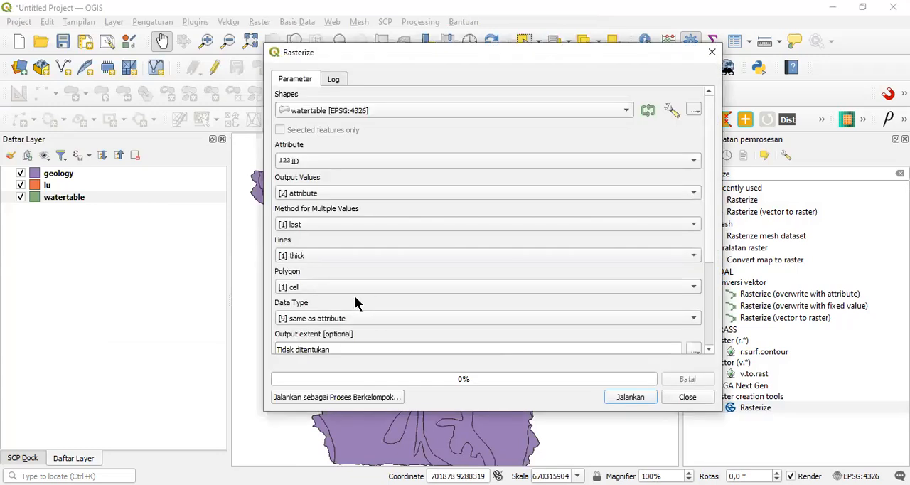
pyautogui.click(402, 105)
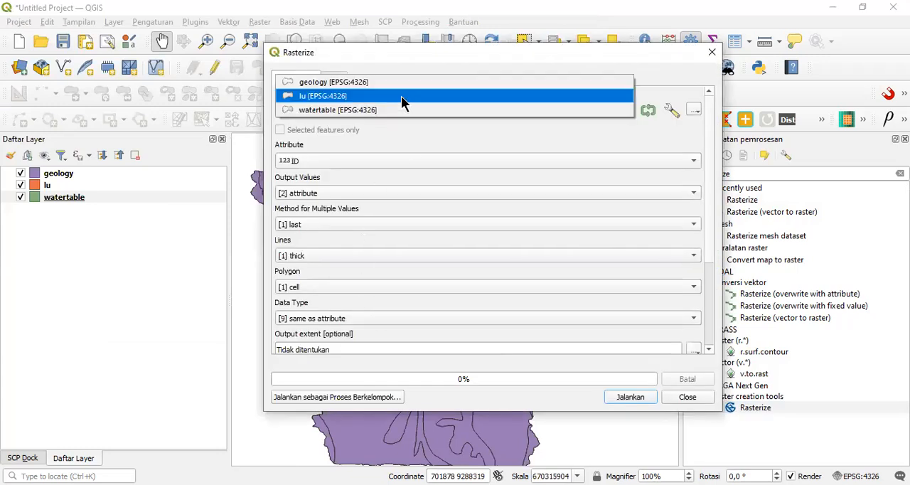
pyautogui.click(398, 80)
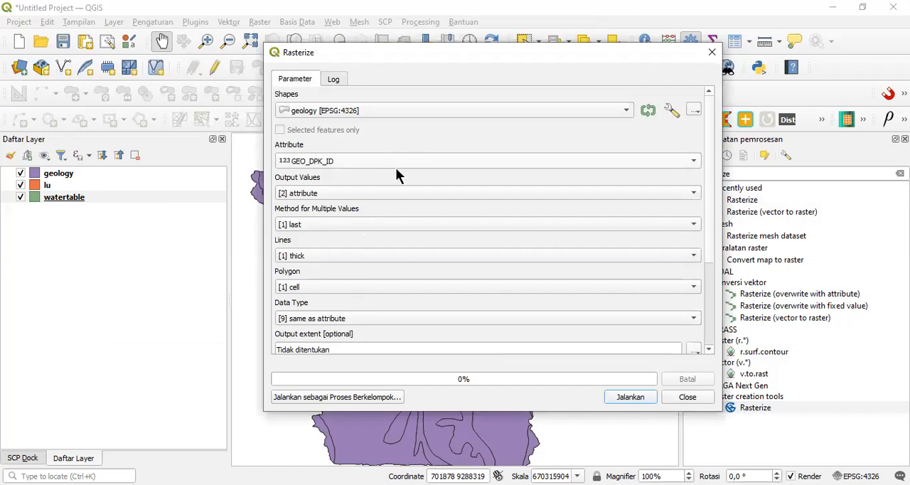
pyautogui.click(395, 165)
pyautogui.click(378, 261)
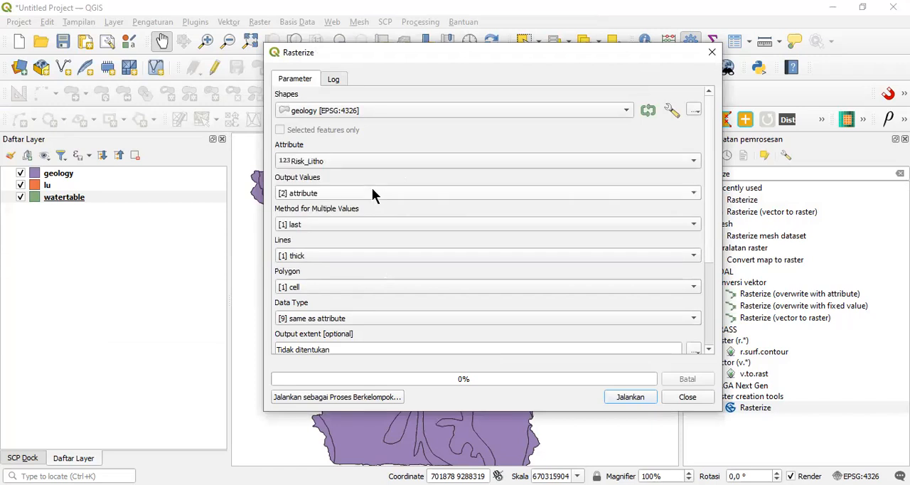
# Step: Set the rasterization method for multiple values to mean and the lines option to thin, keeping attribute as the output values
pyautogui.click(372, 191)
pyautogui.click(372, 193)
pyautogui.click(389, 265)
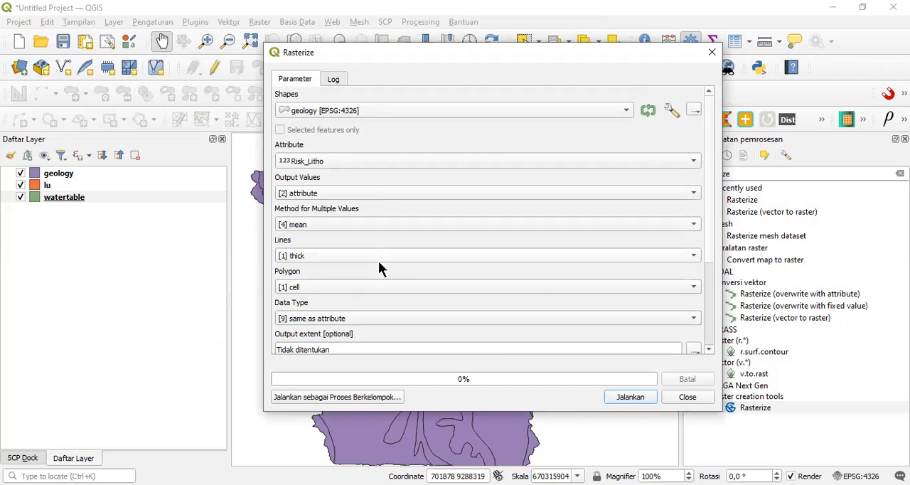
pyautogui.click(370, 252)
pyautogui.click(370, 244)
# Step: Set the raster's data type to 4 byte floating point and calculate its output extent from the geology layer
pyautogui.moveTo(711, 197); pyautogui.dragTo(711, 266)
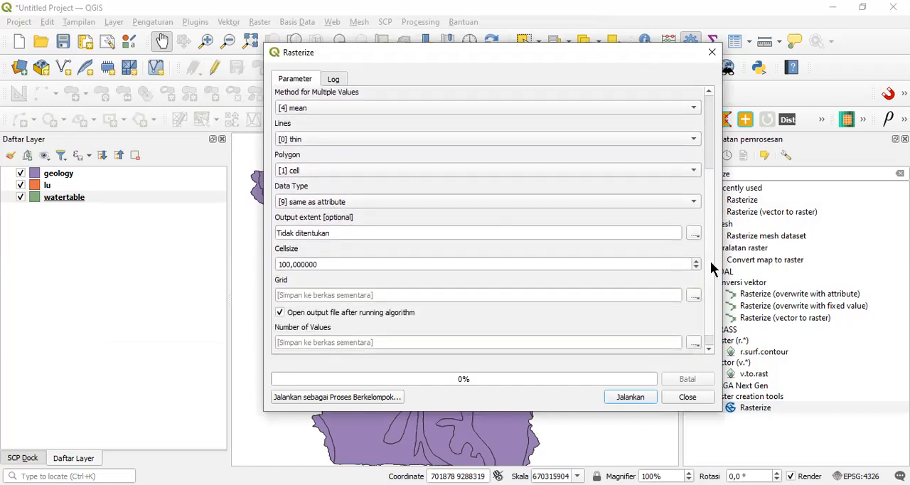
pyautogui.click(356, 202)
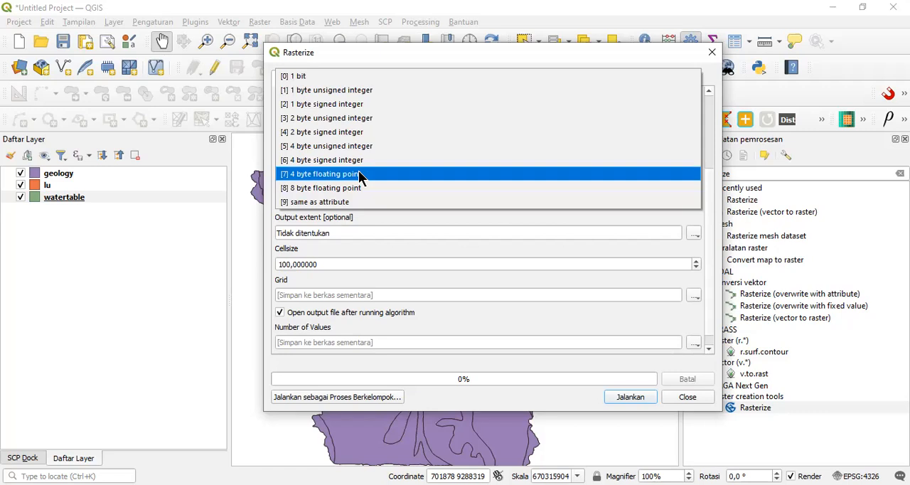
pyautogui.click(359, 173)
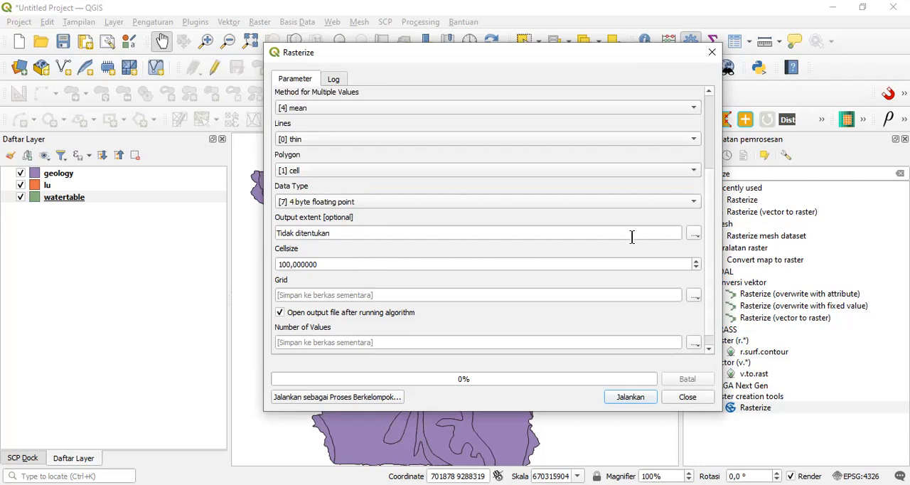
pyautogui.click(695, 234)
pyautogui.moveTo(720, 248)
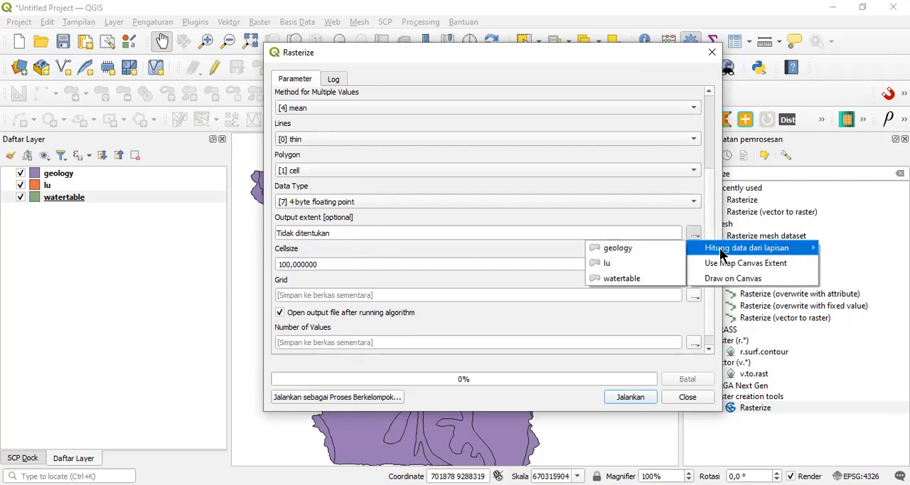
pyautogui.click(640, 249)
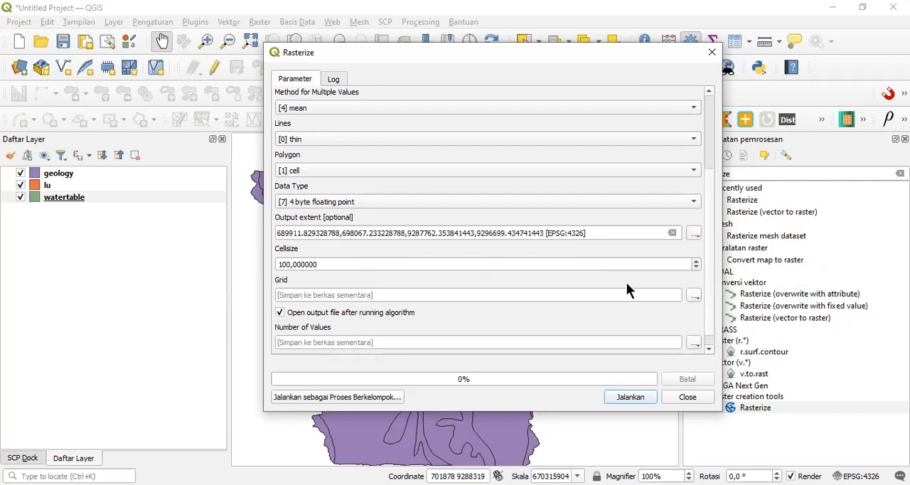
# Step: Run the geology rasterization with a cell size of 100 and temporary output files, and close the tool
pyautogui.click(693, 296)
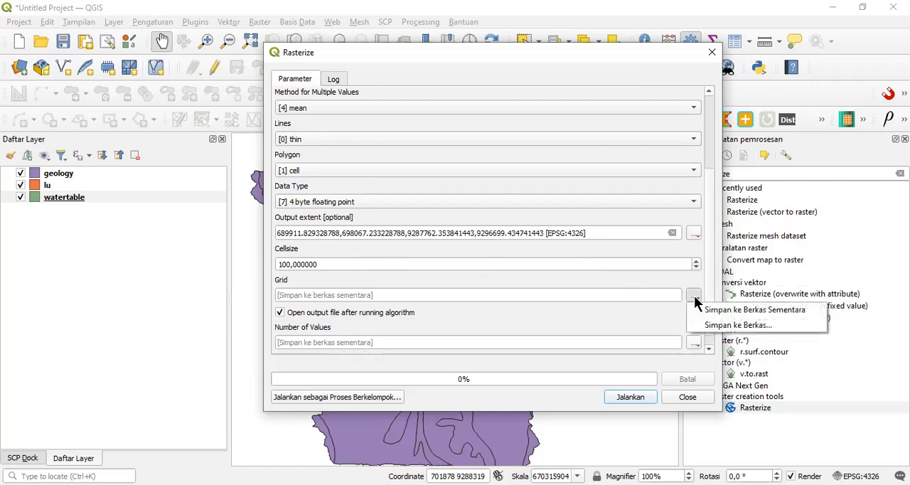
pyautogui.click(586, 325)
pyautogui.scroll(-1, 630, 349)
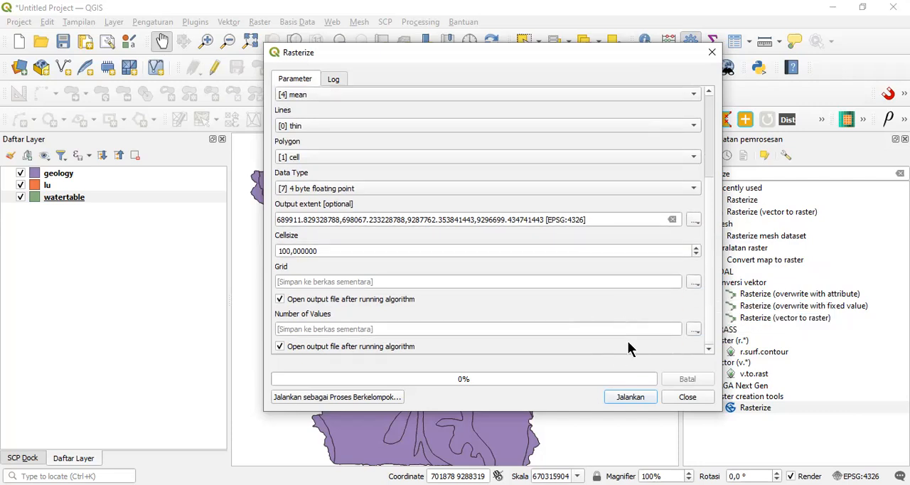
pyautogui.click(630, 396)
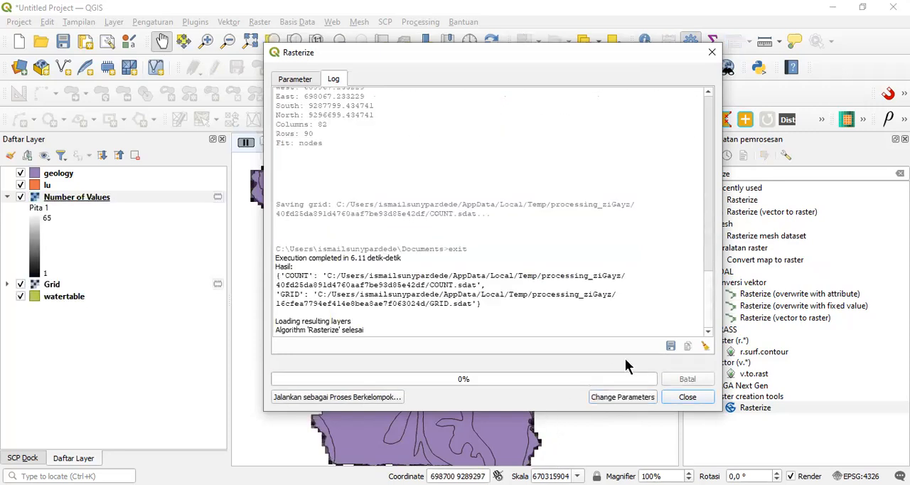
pyautogui.click(686, 398)
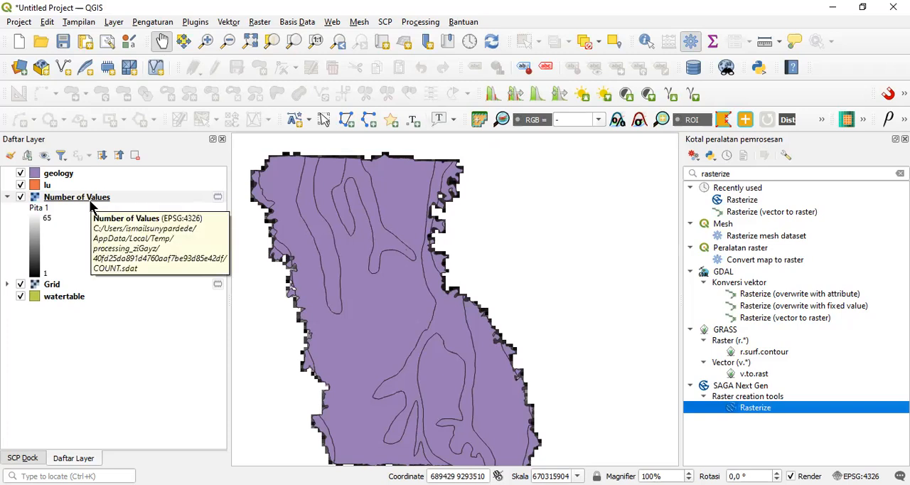
# Step: Remove the Number of Values layer produced by the geology rasterization from the project
pyautogui.rightClick(90, 206)
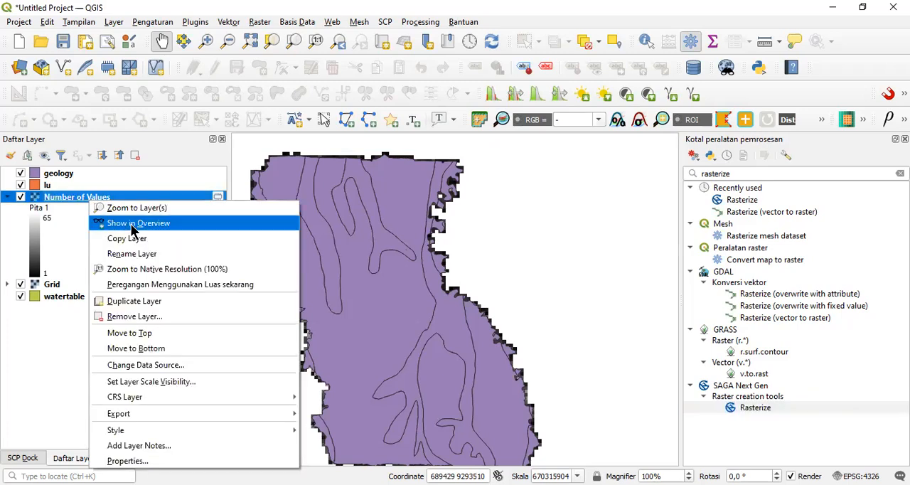
pyautogui.click(164, 316)
pyautogui.click(462, 261)
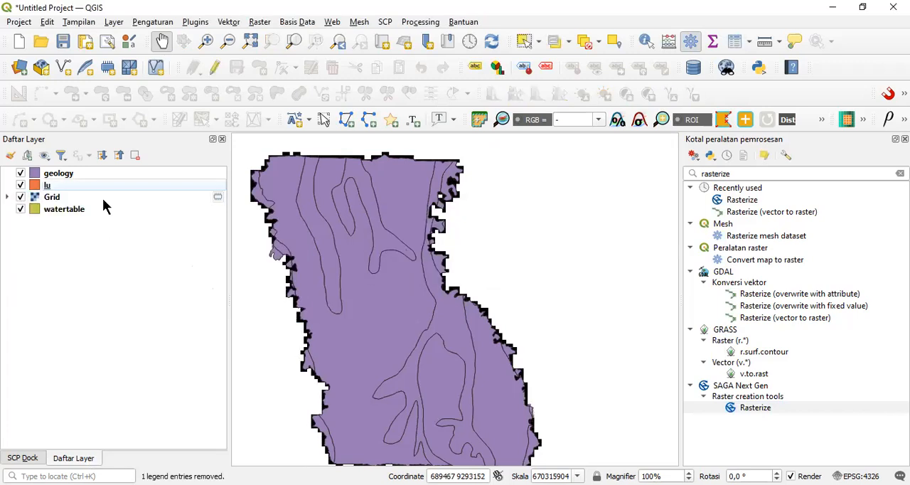
# Step: Rename the Grid layer as Rasterized Geology and try to move it to the top of the layer order
pyautogui.rightClick(103, 199)
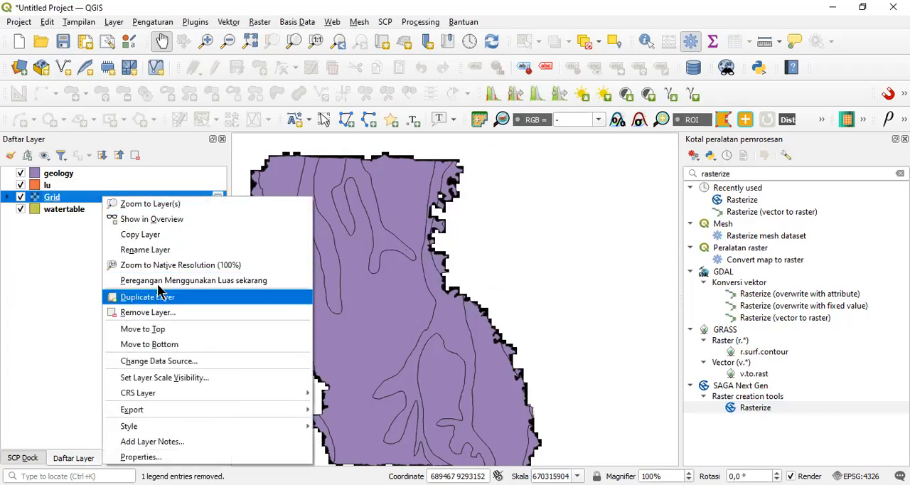
pyautogui.click(160, 253)
pyautogui.write('Rasterized')
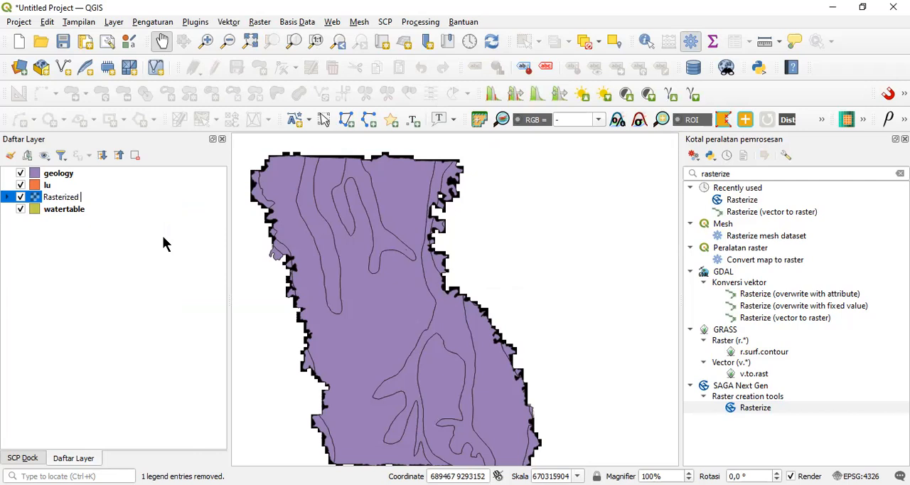
pyautogui.write(' Geology')
pyautogui.press('Return')
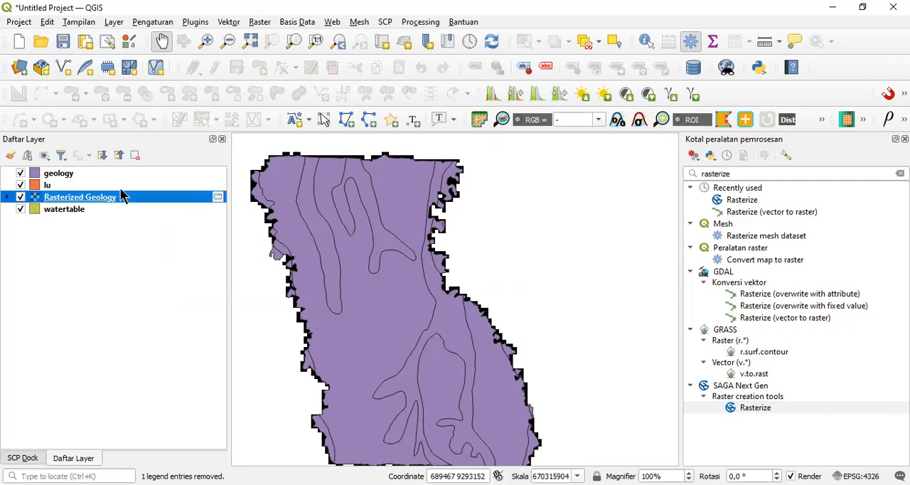
pyautogui.moveTo(110, 193); pyautogui.dragTo(105, 165)
pyautogui.moveTo(83, 194); pyautogui.dragTo(82, 163)
# Step: Start the SAGA Next Gen Rasterize tool with the lu layer as input shapes and Rank_lu as the attribute
pyautogui.doubleClick(754, 408)
pyautogui.click(359, 109)
pyautogui.click(359, 124)
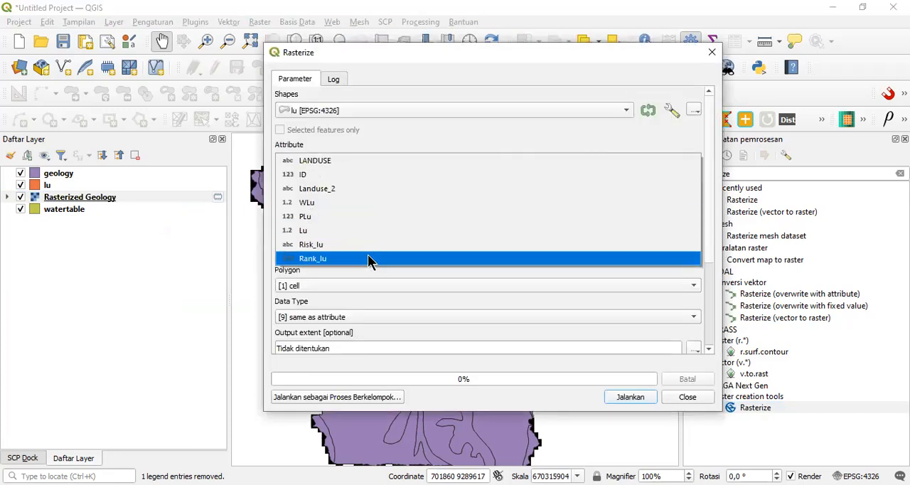
pyautogui.click(370, 258)
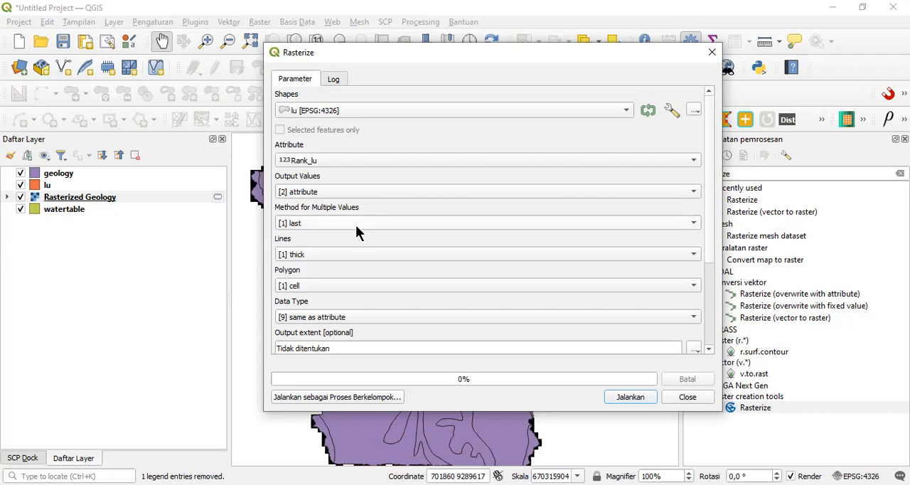
# Step: Set the lu rasterization's method for multiple values to mean and its lines option to thin
pyautogui.click(354, 223)
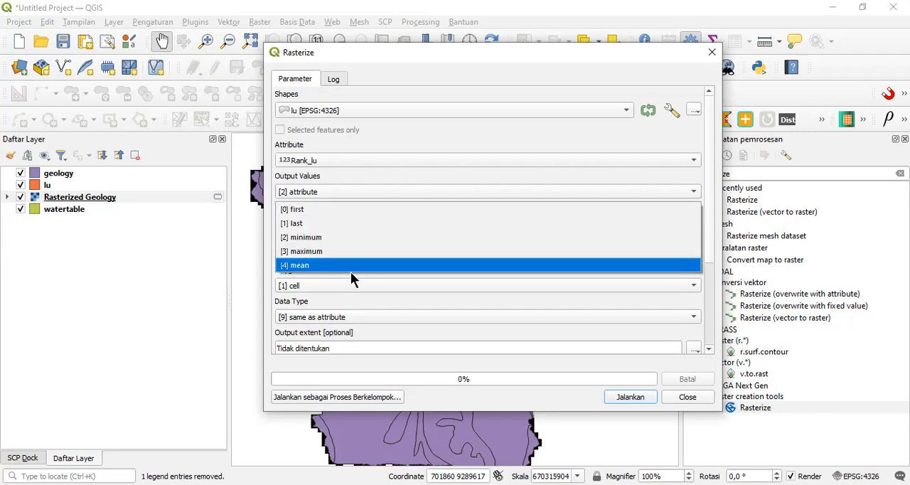
pyautogui.click(340, 224)
pyautogui.click(339, 223)
pyautogui.click(339, 267)
pyautogui.click(337, 256)
pyautogui.click(337, 242)
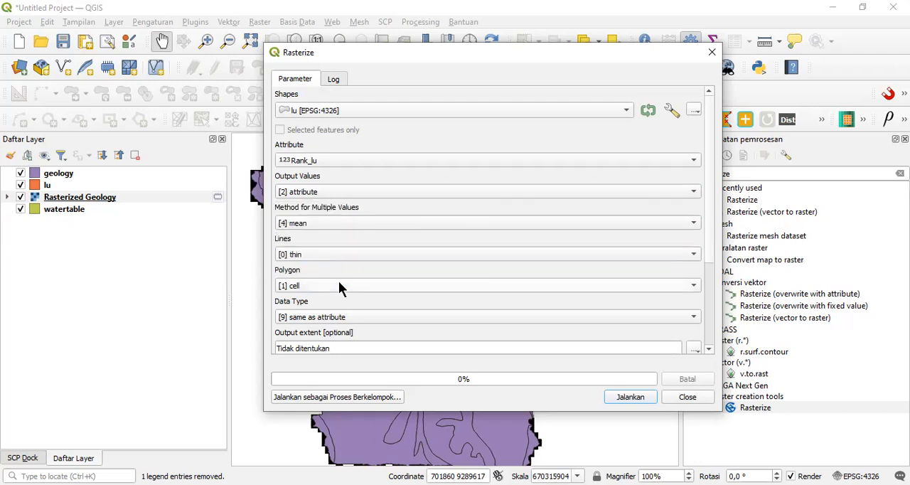
# Step: Set the lu raster's data type to 4 byte floating point and calculate its output extent from the lu layer
pyautogui.click(382, 317)
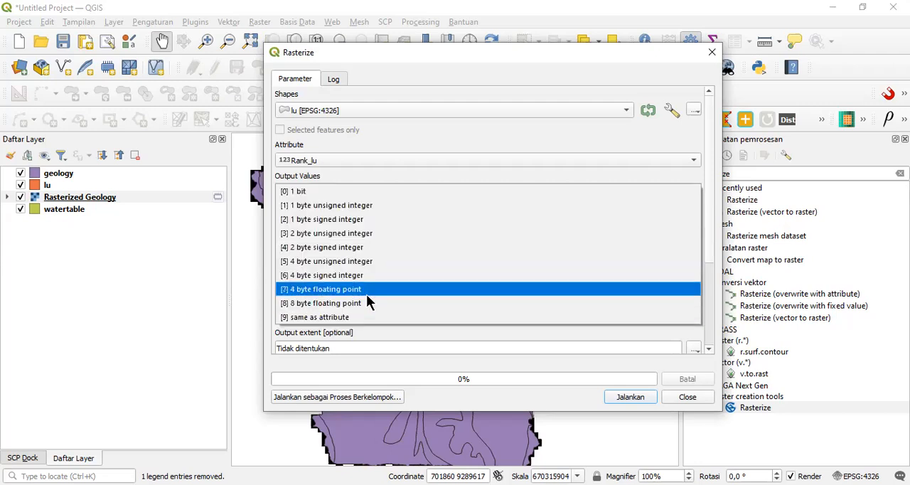
pyautogui.click(367, 291)
pyautogui.scroll(-5, 714, 240)
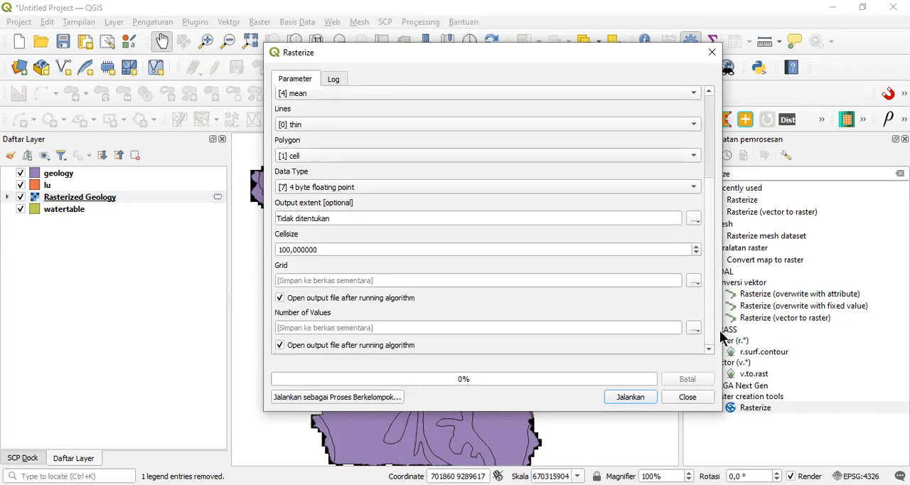
pyautogui.click(694, 219)
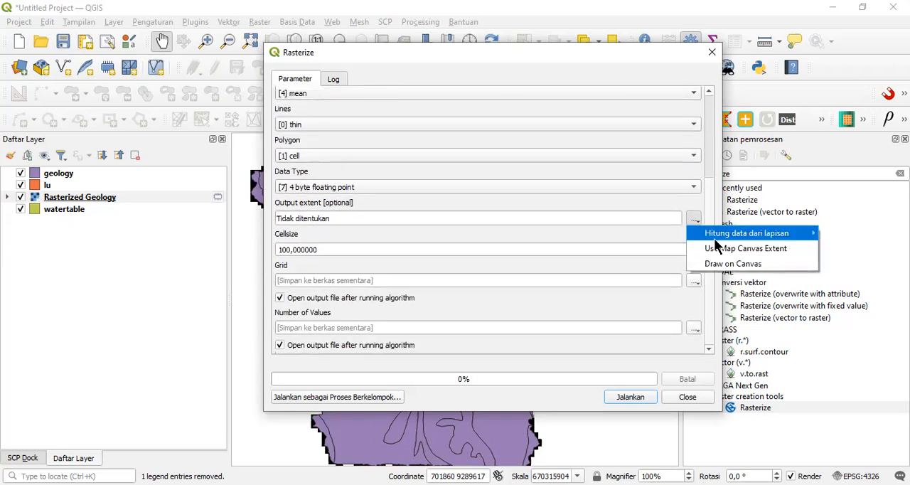
pyautogui.moveTo(700, 235)
pyautogui.click(612, 267)
# Step: Run the lu rasterization and rename the resulting Grid layer as Rasterized lu
pyautogui.click(621, 399)
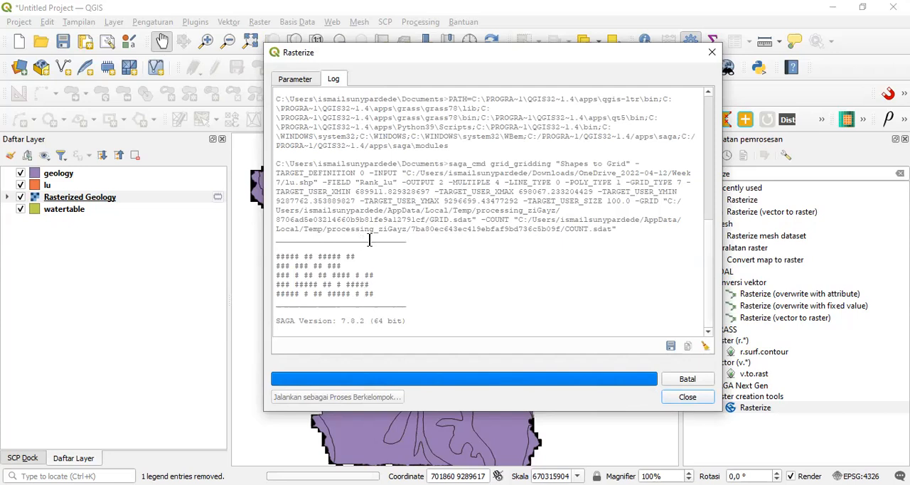
pyautogui.click(688, 398)
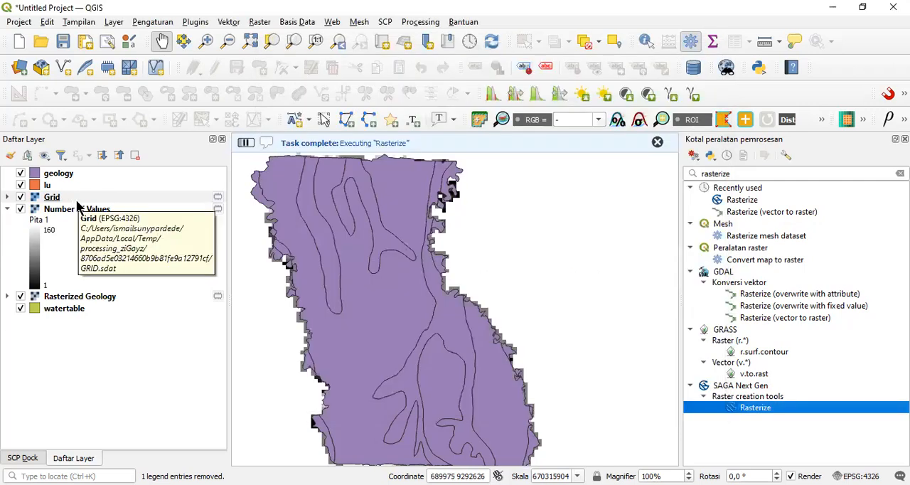
pyautogui.rightClick(76, 198)
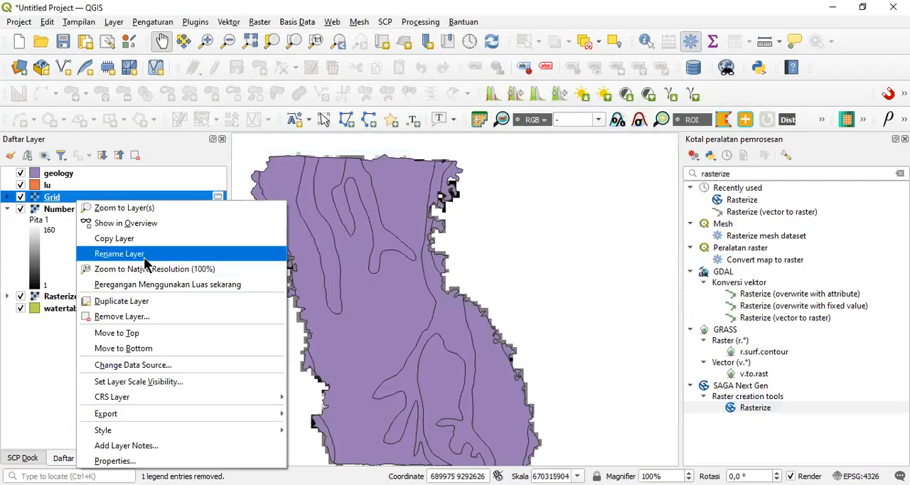
pyautogui.click(144, 256)
pyautogui.write('Rasterize d')
pyautogui.press('BackSpace')
pyautogui.press('BackSpace')
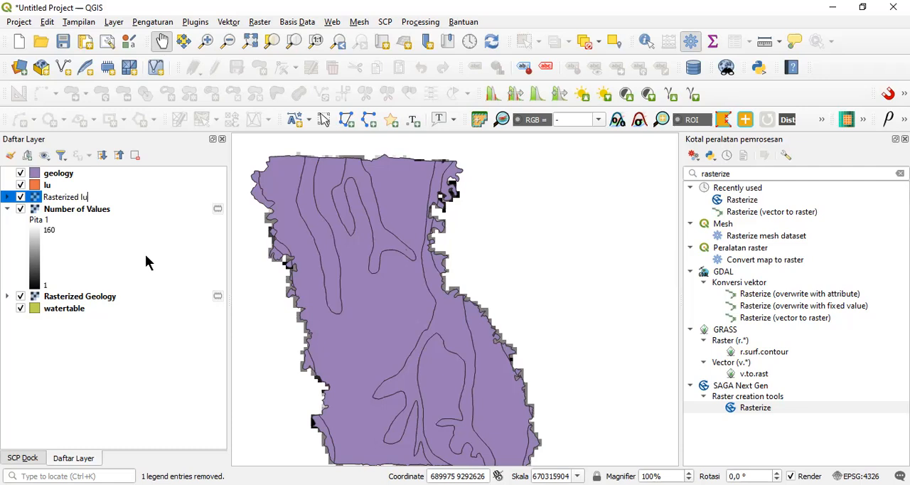
pyautogui.press('Return')
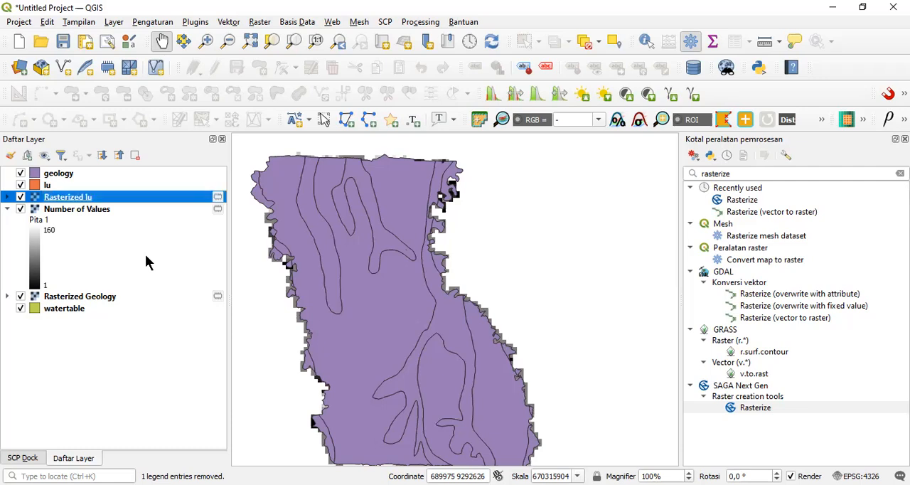
# Step: Remove the Number of Values layer produced by the lu rasterization from the project
pyautogui.rightClick(103, 211)
pyautogui.click(158, 329)
pyautogui.press('Return')
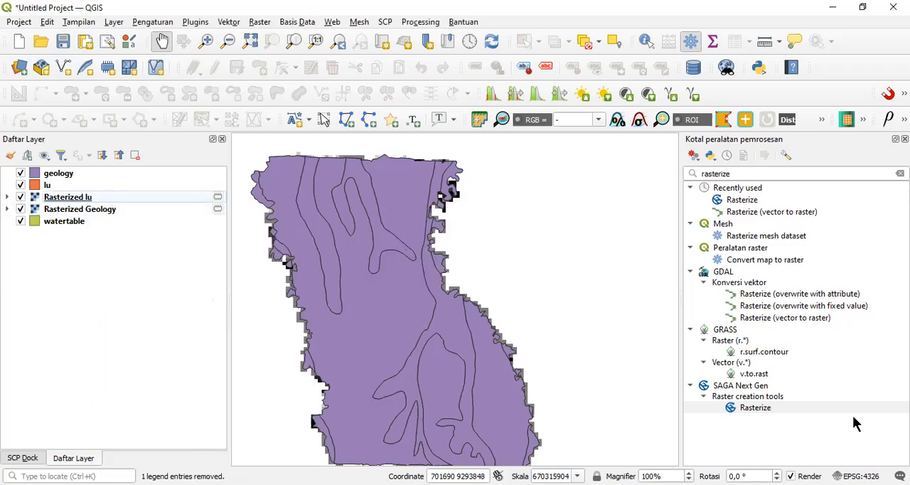
# Step: Start the SAGA Next Gen Rasterize tool with the watertable layer as input shapes and Rank_dept as the attribute
pyautogui.doubleClick(785, 405)
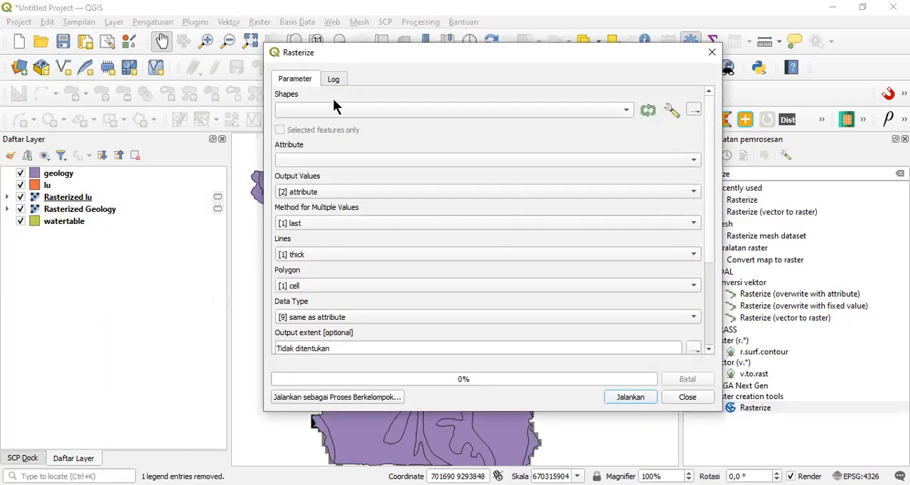
pyautogui.click(349, 112)
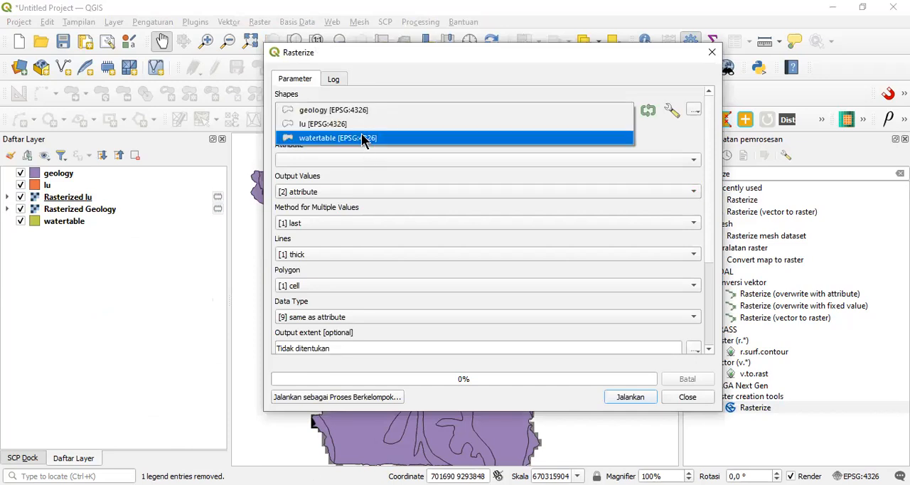
pyautogui.click(362, 139)
pyautogui.click(357, 158)
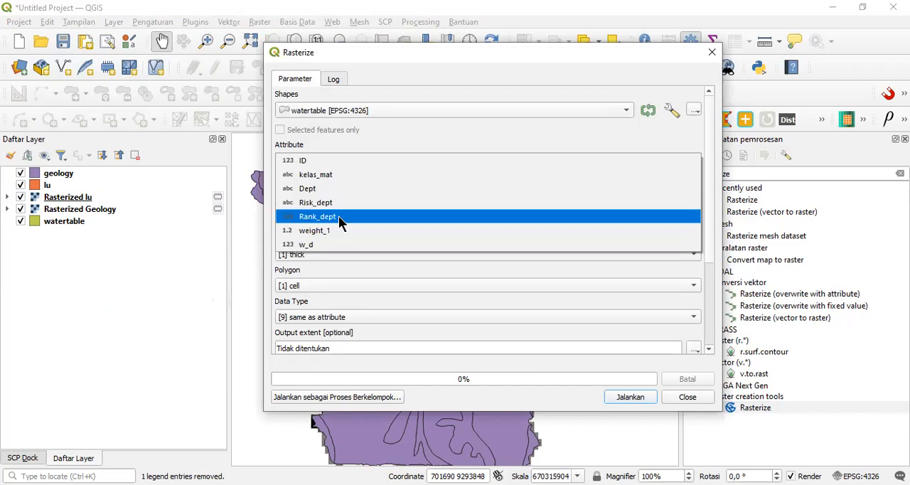
pyautogui.click(338, 216)
# Step: Keep attribute as the output values, and set the method for multiple values to mean and the lines option to thin
pyautogui.click(355, 192)
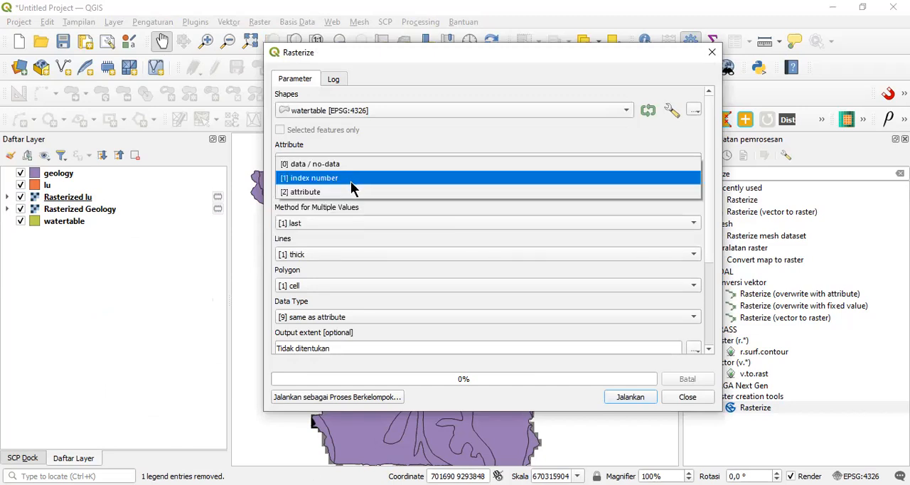
pyautogui.click(347, 221)
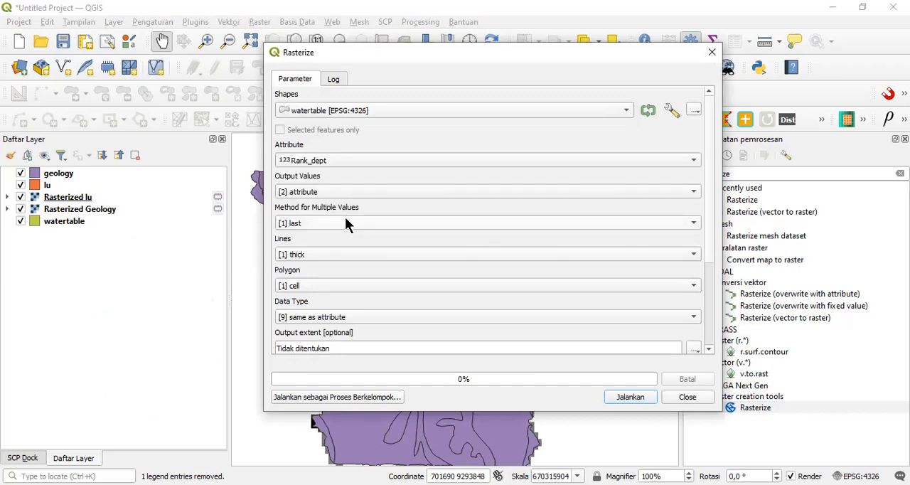
pyautogui.click(345, 220)
pyautogui.click(328, 268)
pyautogui.click(322, 253)
pyautogui.click(322, 241)
# Step: Set the watertable raster's data type to 4 byte floating point and calculate its output extent from the watertable layer
pyautogui.click(328, 320)
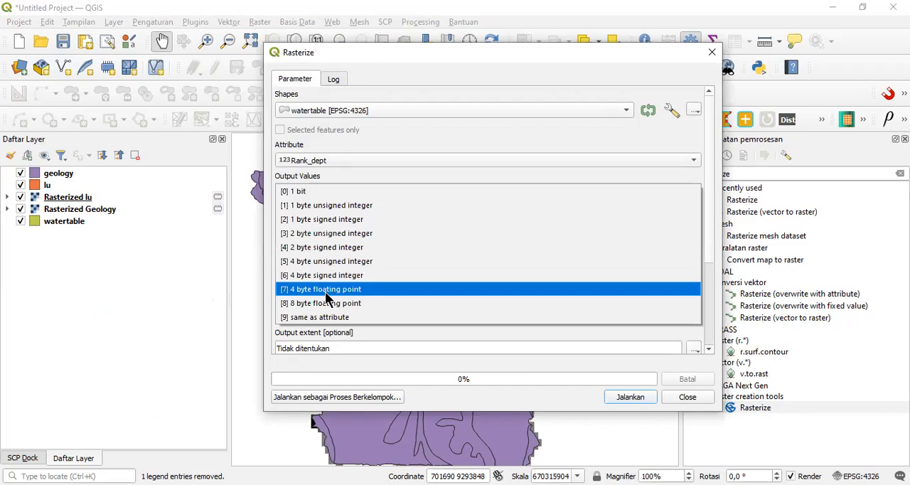
pyautogui.click(327, 290)
pyautogui.moveTo(712, 182); pyautogui.dragTo(718, 299)
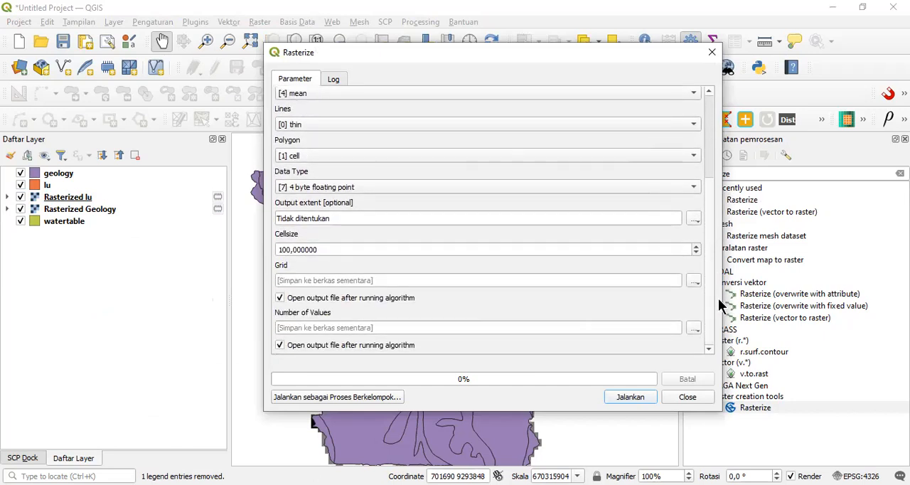
pyautogui.click(695, 220)
pyautogui.moveTo(703, 234)
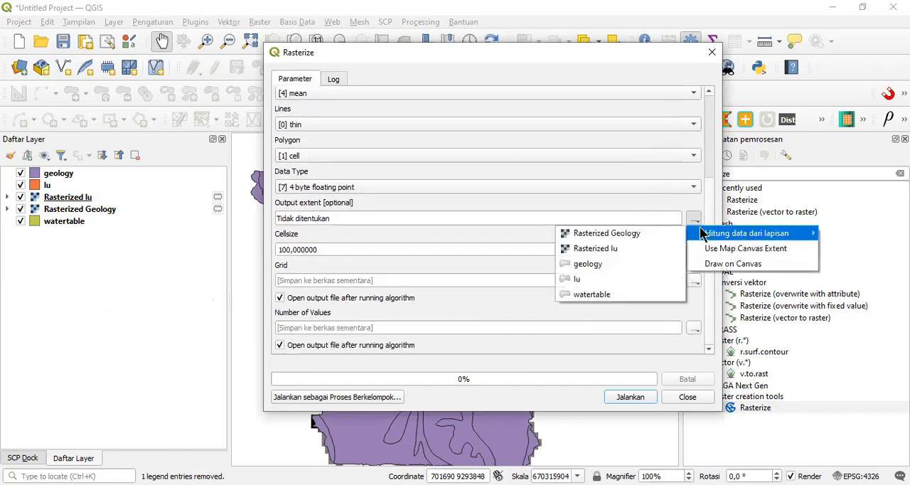
pyautogui.click(636, 294)
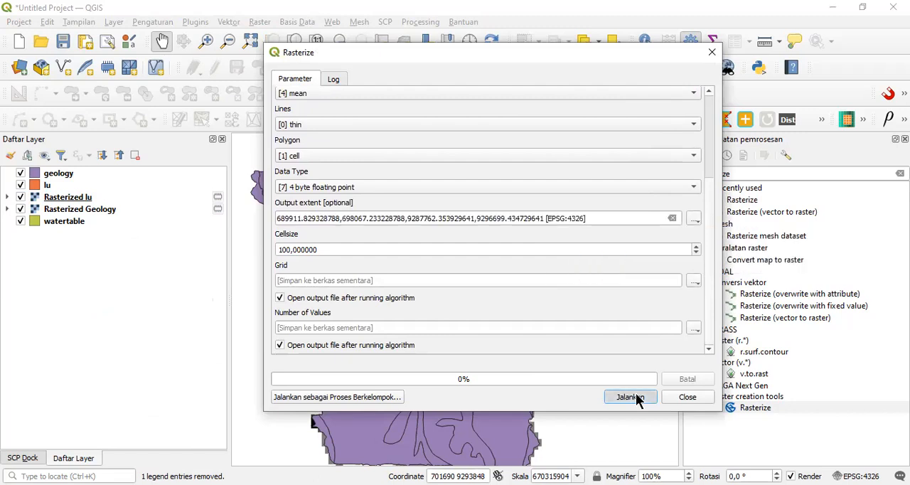
# Step: Run the watertable rasterization and rename the resulting Grid layer as Rasterized WT
pyautogui.click(632, 397)
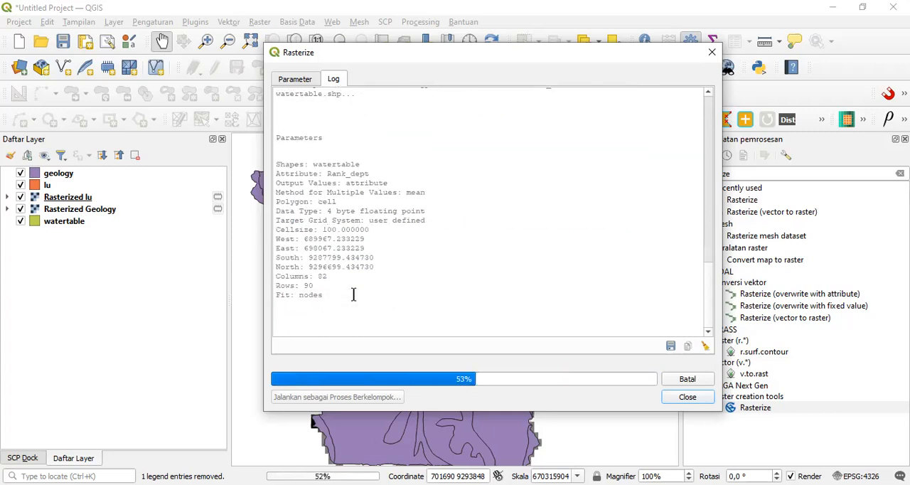
pyautogui.click(702, 399)
pyautogui.rightClick(60, 197)
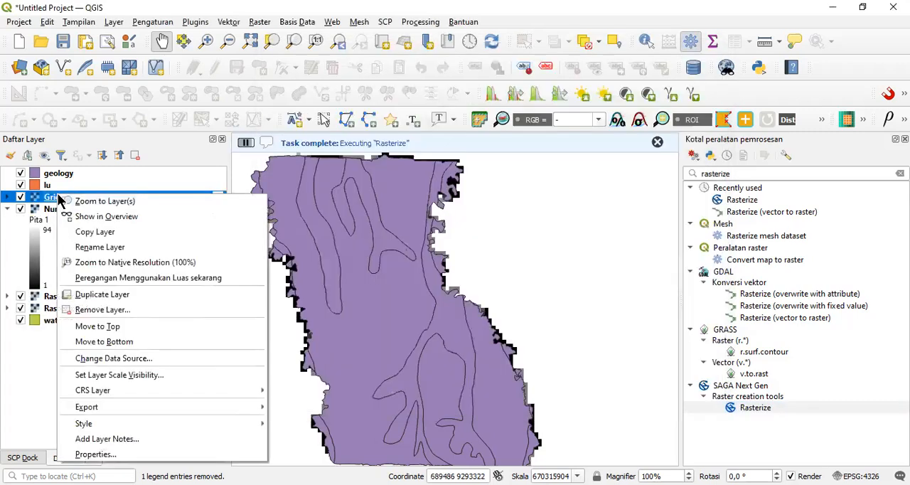
pyautogui.click(130, 250)
pyautogui.write('Rasterized WT')
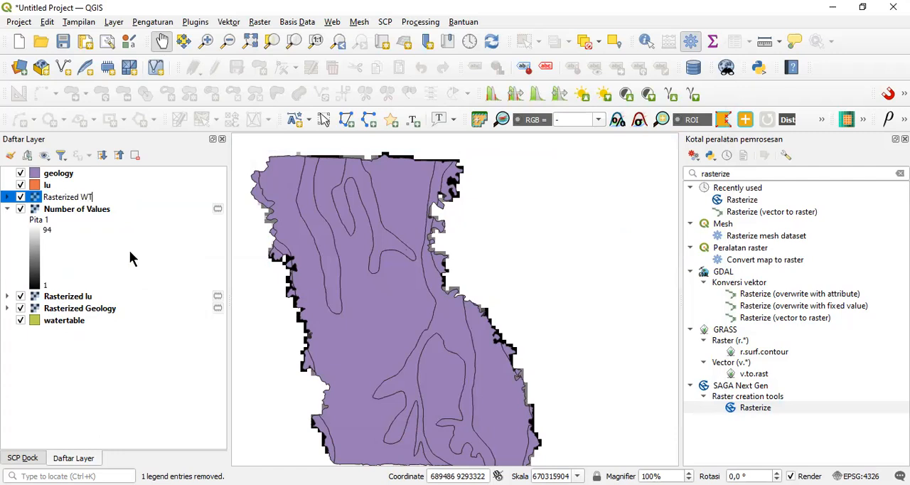
pyautogui.click(107, 209)
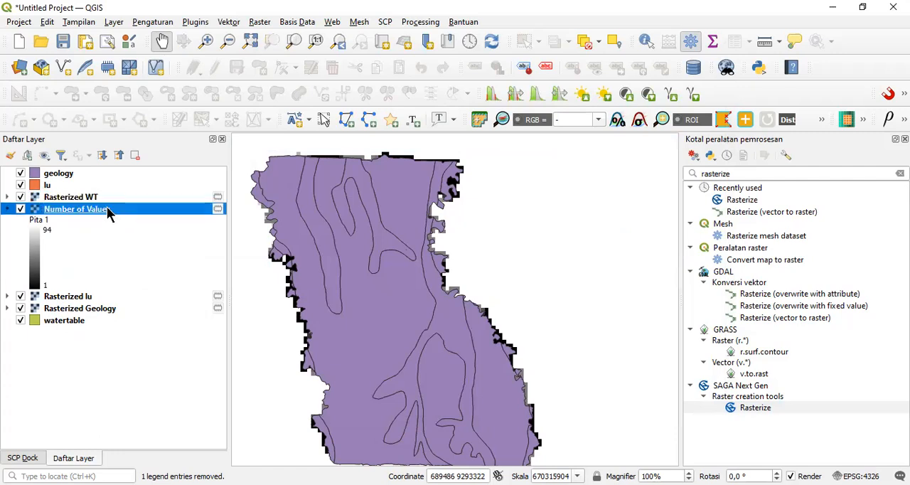
# Step: Remove the Number of Values layer from the project and hide the geology, lu and watertable vector layers
pyautogui.rightClick(107, 212)
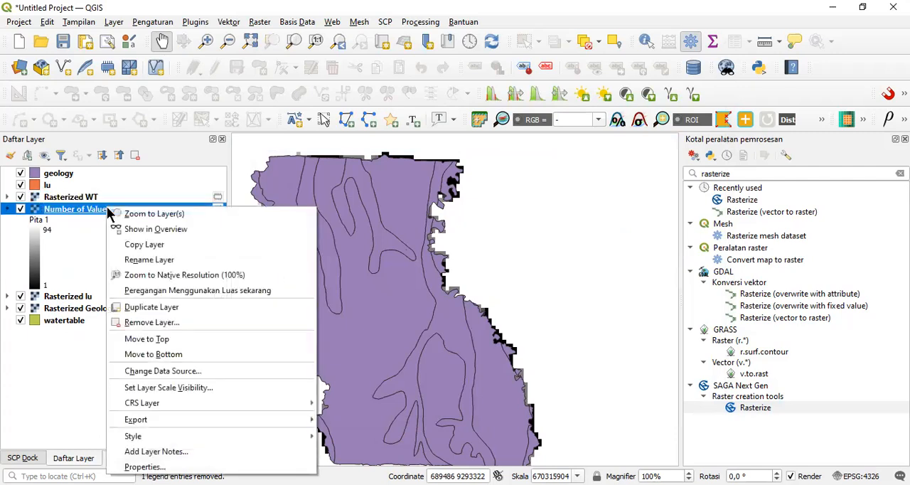
pyautogui.click(170, 328)
pyautogui.press('Return')
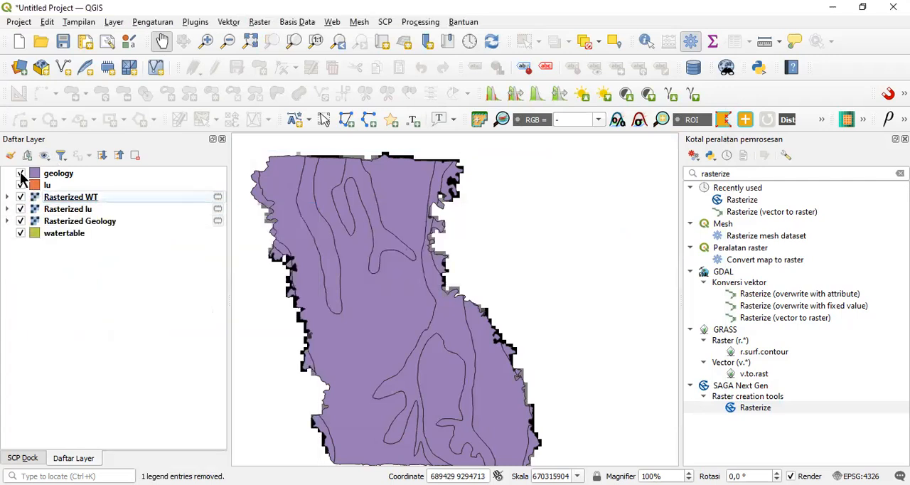
pyautogui.click(21, 173)
pyautogui.click(21, 185)
pyautogui.click(21, 233)
# Step: Move Rasterized Geology, Rasterized WT and Rasterized lu above the vector layers in that order and collapse their legends
pyautogui.moveTo(76, 221); pyautogui.dragTo(96, 171)
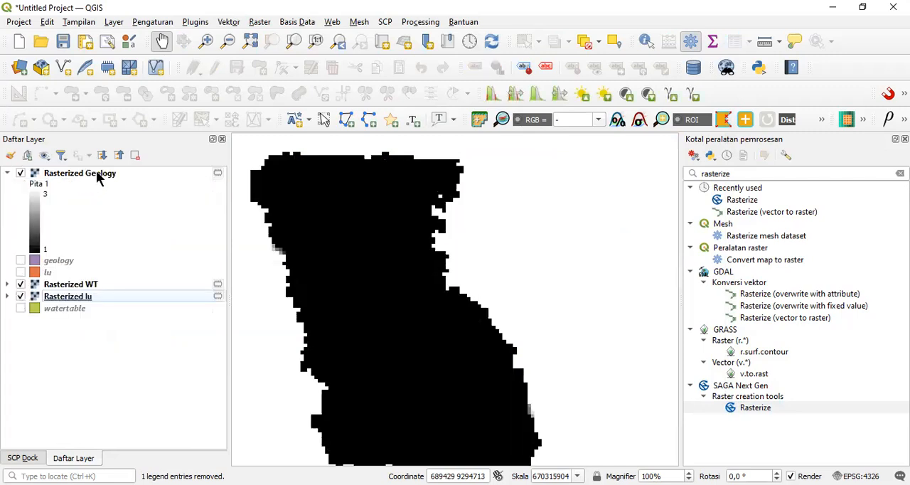
pyautogui.click(88, 286)
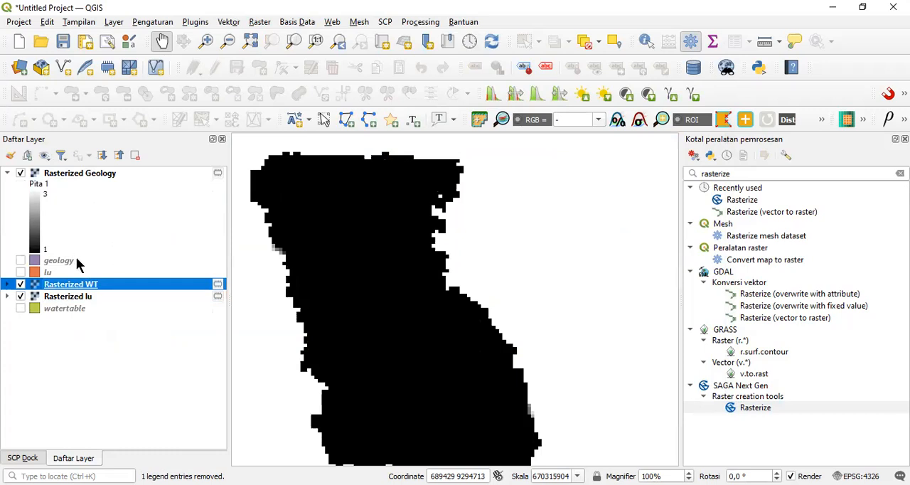
pyautogui.moveTo(81, 288); pyautogui.dragTo(83, 263)
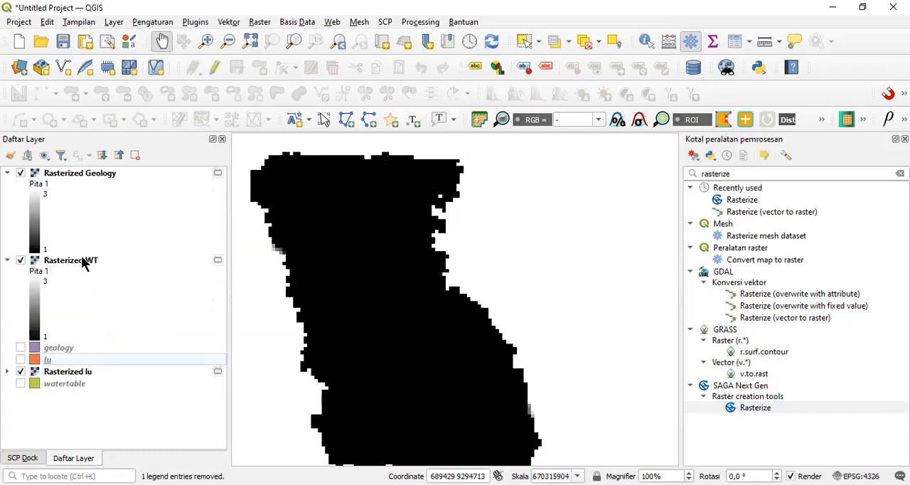
pyautogui.click(71, 371)
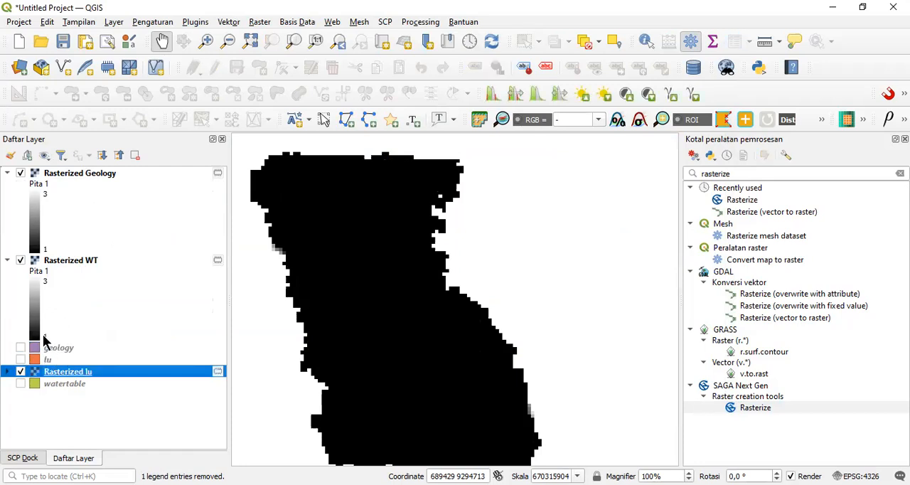
pyautogui.moveTo(64, 371); pyautogui.dragTo(54, 344)
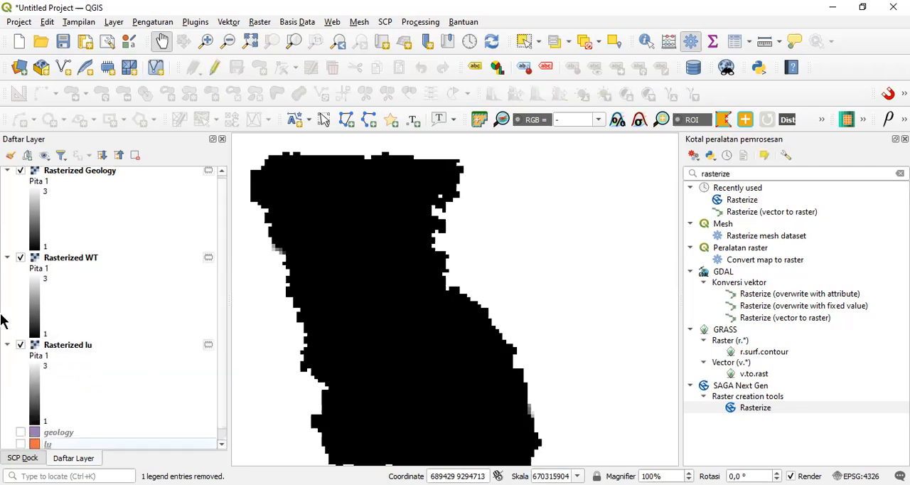
pyautogui.click(7, 347)
pyautogui.click(7, 260)
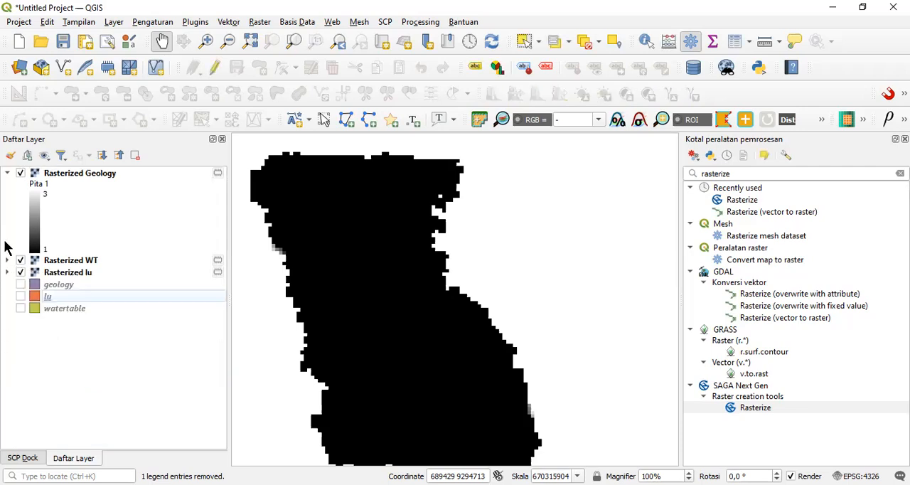
pyautogui.click(7, 173)
pyautogui.click(58, 185)
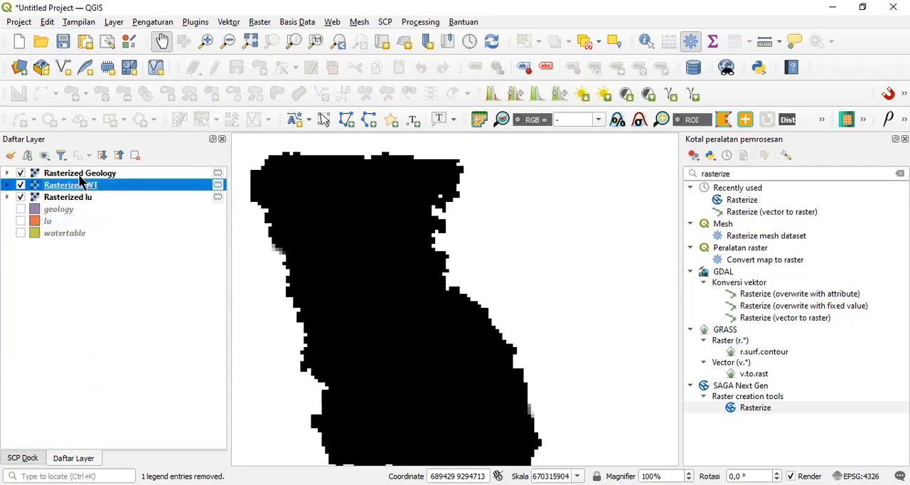
# Step: Set the Rasterized Geology layer's render type to Pitatunggal pseudocolor with the RdYlBu color ramp
pyautogui.rightClick(80, 175)
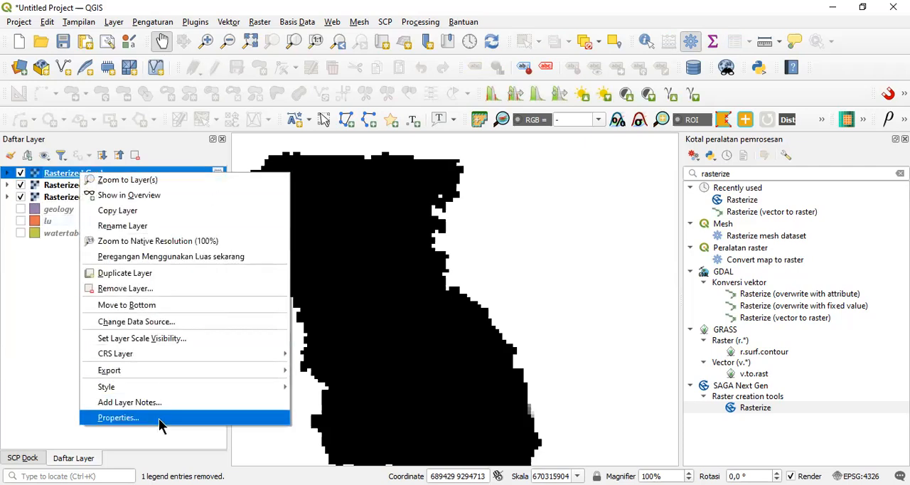
pyautogui.press('Return')
pyautogui.click(381, 69)
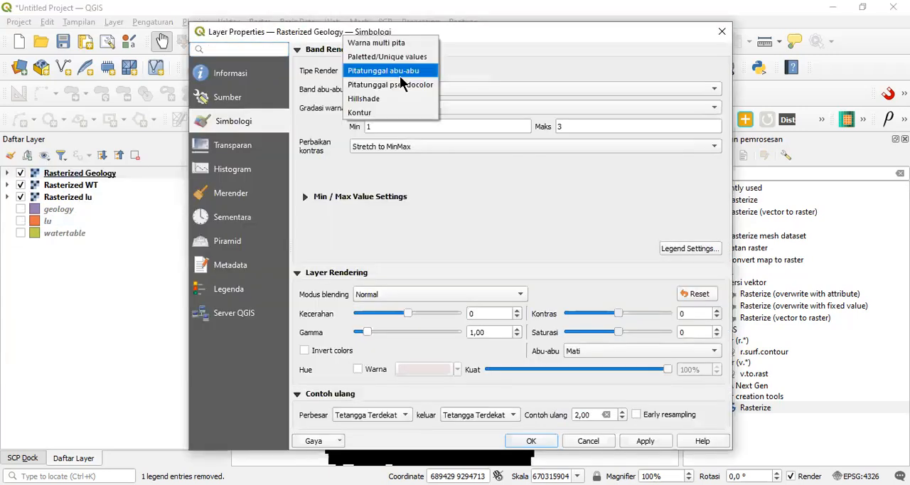
pyautogui.click(403, 86)
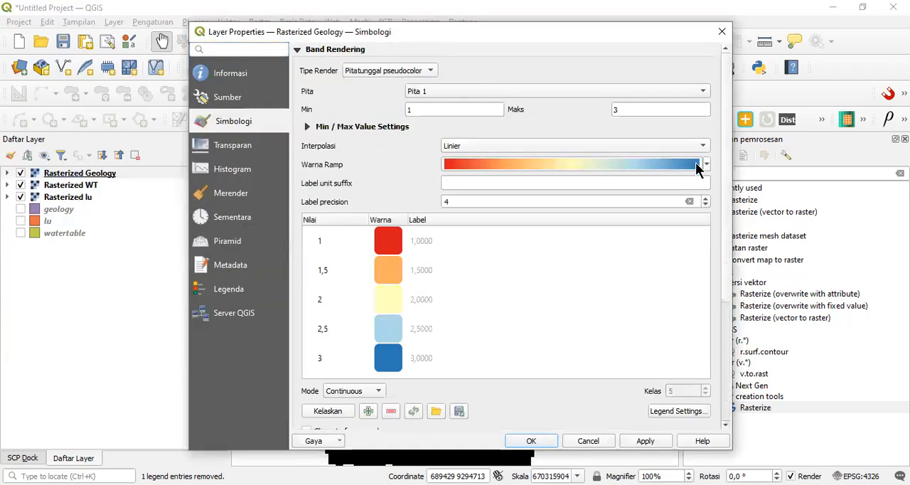
pyautogui.click(709, 166)
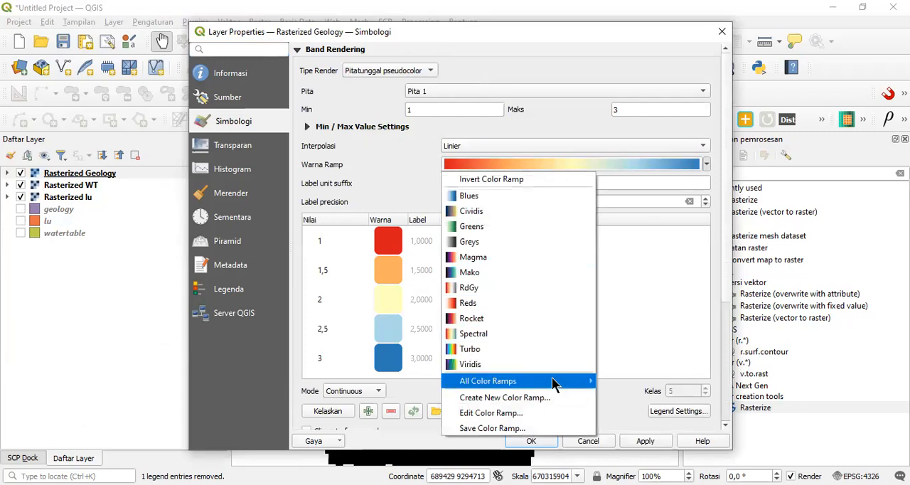
pyautogui.moveTo(561, 381)
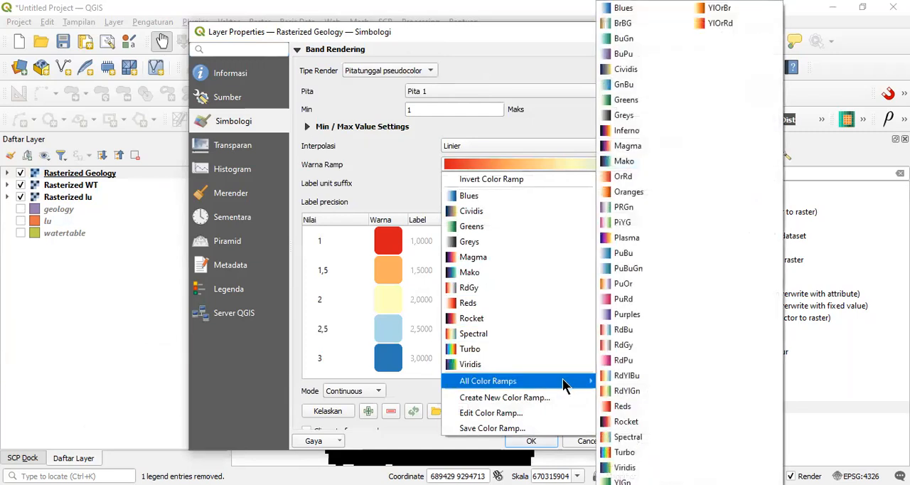
pyautogui.click(642, 380)
# Step: Classify Rasterized Geology in Interval sama mode with 3 classes and apply the symbology
pyautogui.click(359, 393)
pyautogui.click(380, 409)
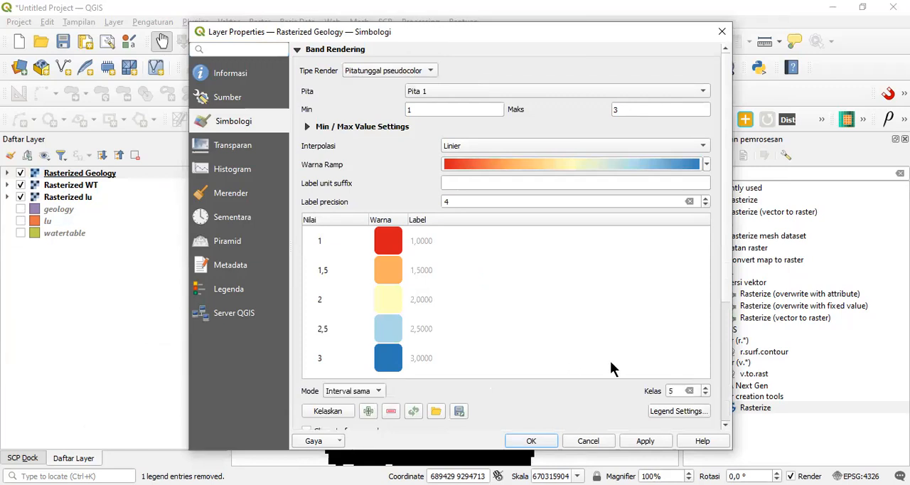
pyautogui.moveTo(679, 390); pyautogui.dragTo(649, 390)
pyautogui.write('3')
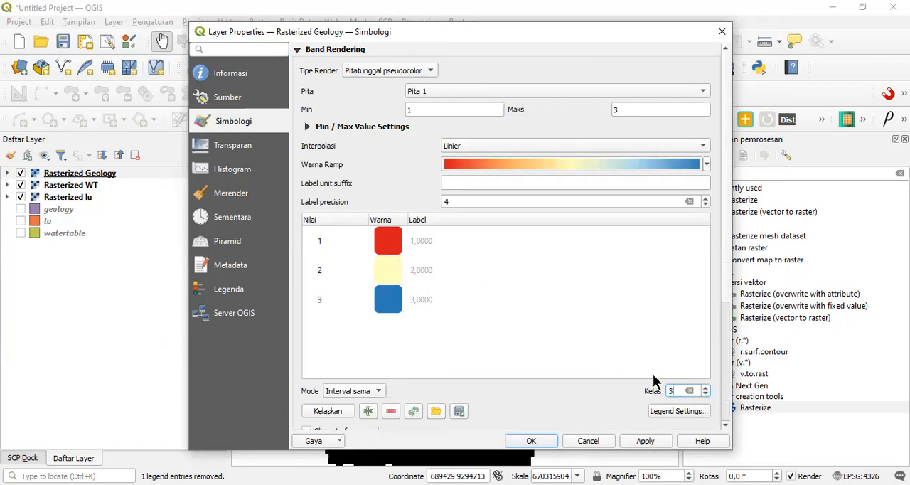
pyautogui.click(651, 441)
pyautogui.click(544, 441)
# Step: Move the Rasterized lu layer above Rasterized WT in the layer order
pyautogui.click(91, 186)
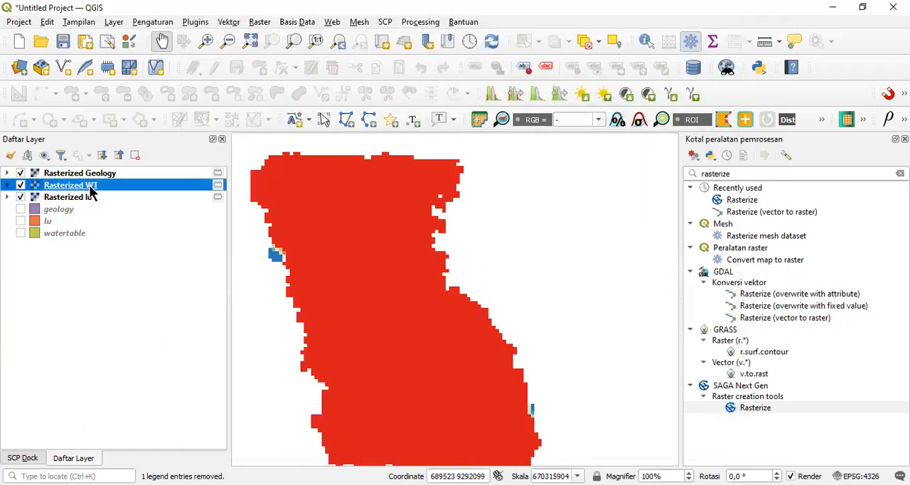
pyautogui.rightClick(91, 185)
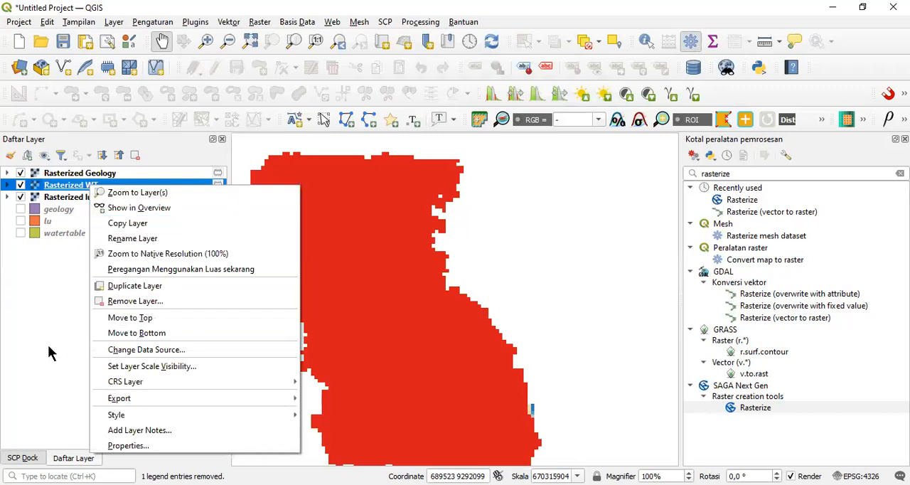
pyautogui.click(61, 202)
pyautogui.moveTo(61, 199); pyautogui.dragTo(77, 185)
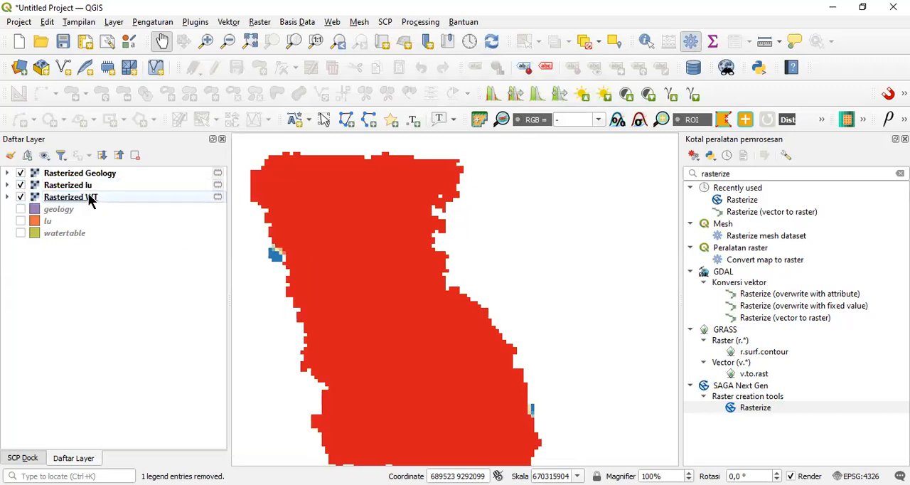
# Step: Set the Rasterized lu layer's render type to Pitatunggal pseudocolor in its symbology properties
pyautogui.click(80, 185)
pyautogui.rightClick(81, 186)
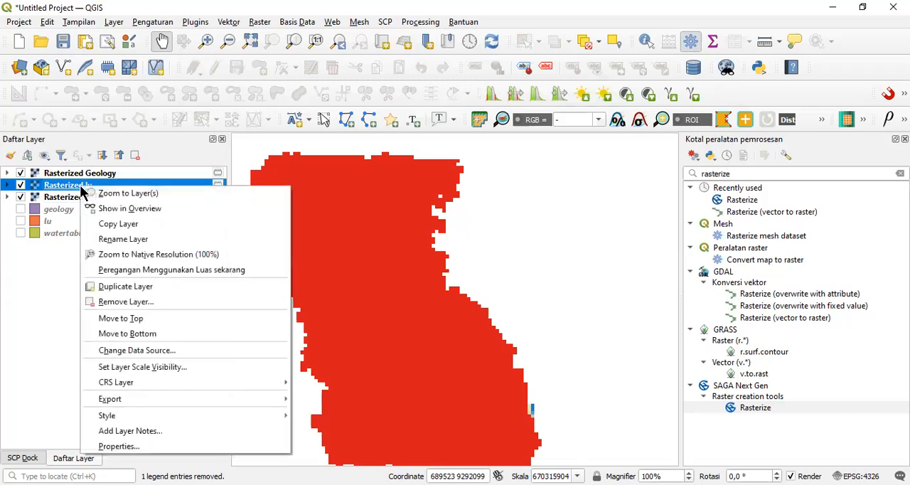
pyautogui.click(159, 446)
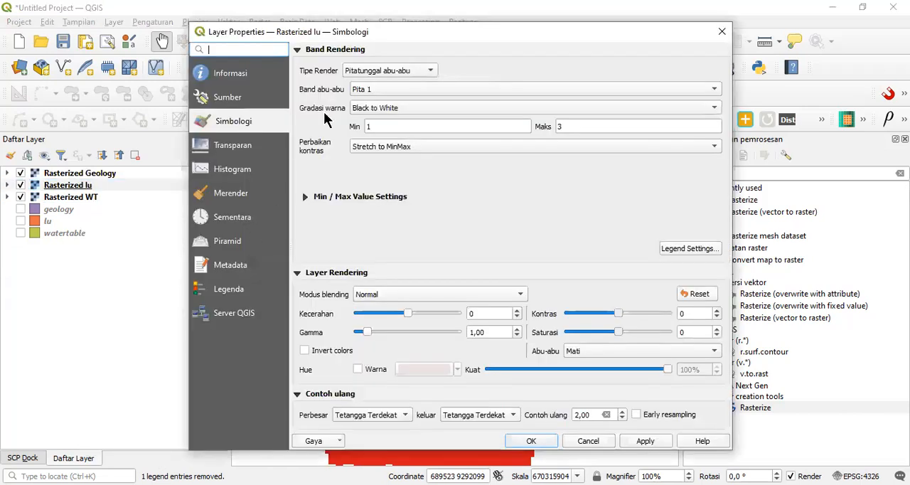
pyautogui.click(393, 69)
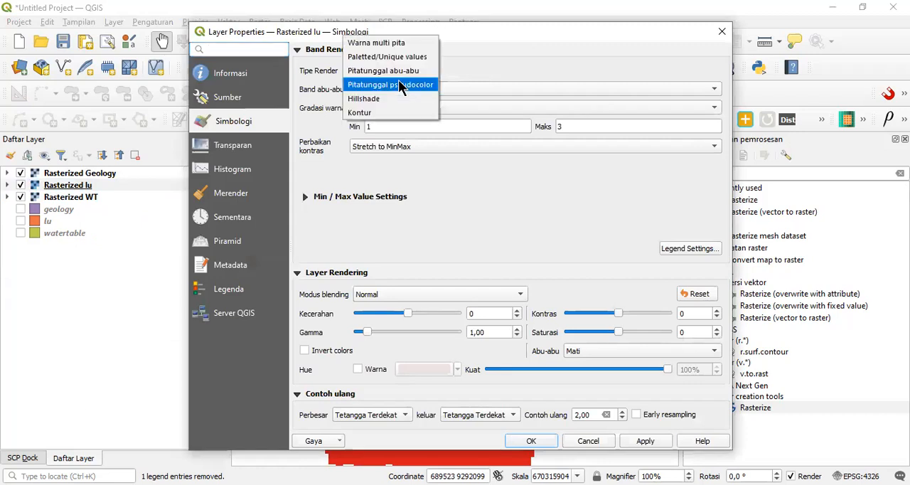
pyautogui.click(401, 86)
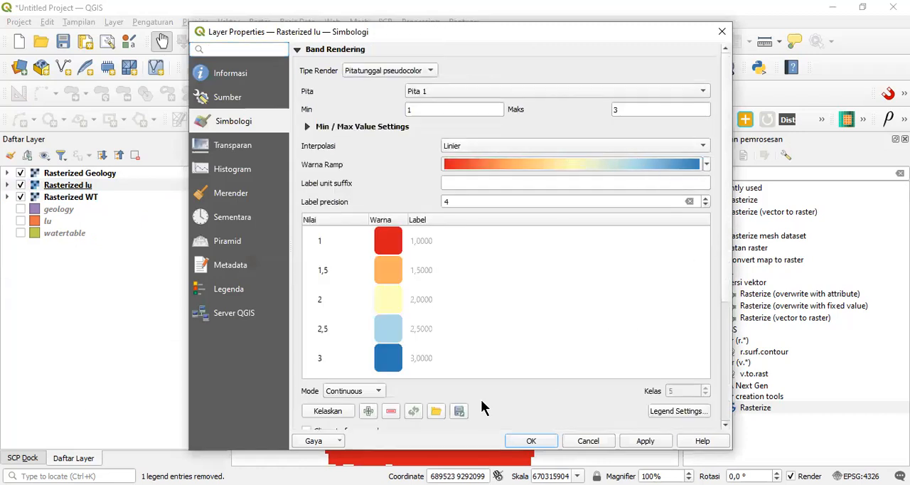
# Step: Classify Rasterized lu in Interval sama mode with 3 classes and accept the symbology
pyautogui.click(375, 391)
pyautogui.click(375, 403)
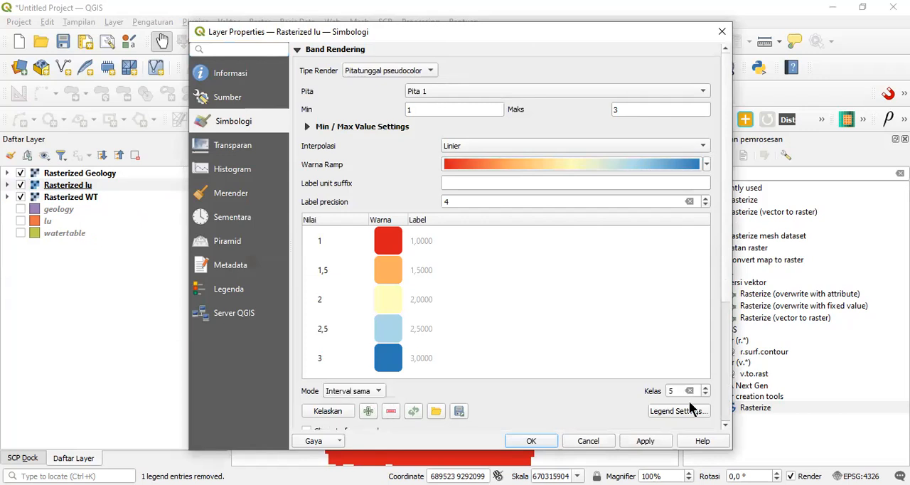
pyautogui.doubleClick(677, 391)
pyautogui.write('3')
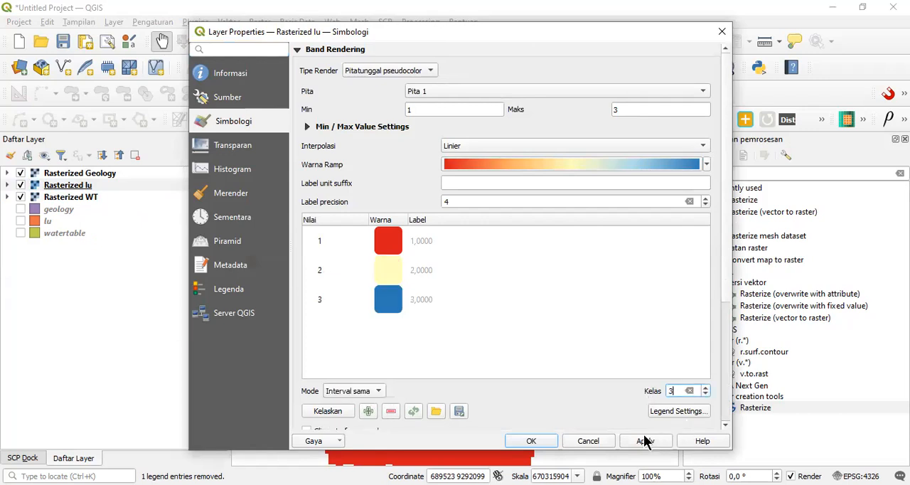
pyautogui.click(543, 440)
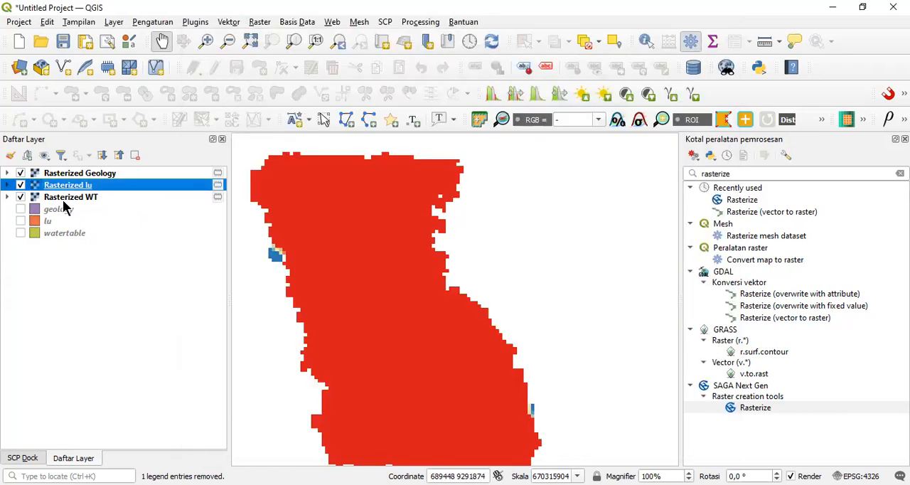
# Step: Set the Rasterized WT layer's render type to Pitatunggal pseudocolor in its symbology properties
pyautogui.click(63, 202)
pyautogui.rightClick(63, 201)
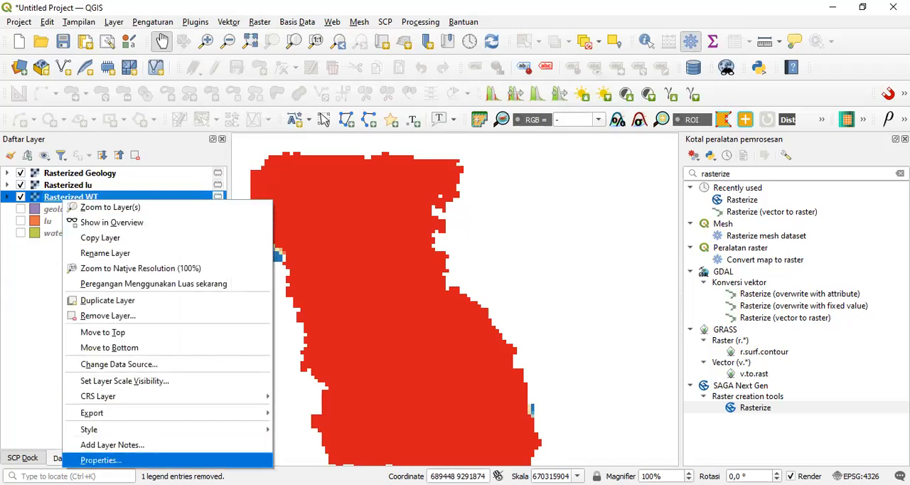
pyautogui.press('Return')
pyautogui.click(381, 72)
pyautogui.click(409, 85)
# Step: Classify Rasterized WT in Interval sama mode with 3 classes and apply the symbology
pyautogui.click(348, 391)
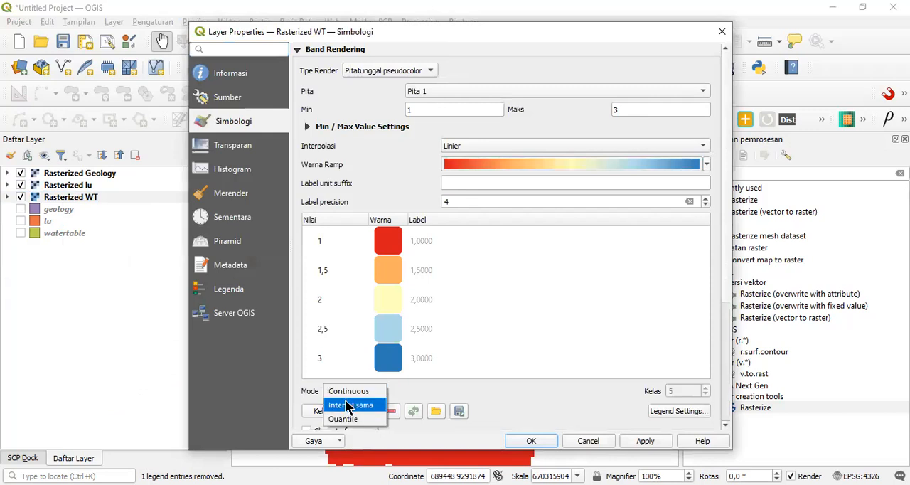
pyautogui.click(348, 406)
pyautogui.moveTo(675, 391); pyautogui.dragTo(650, 392)
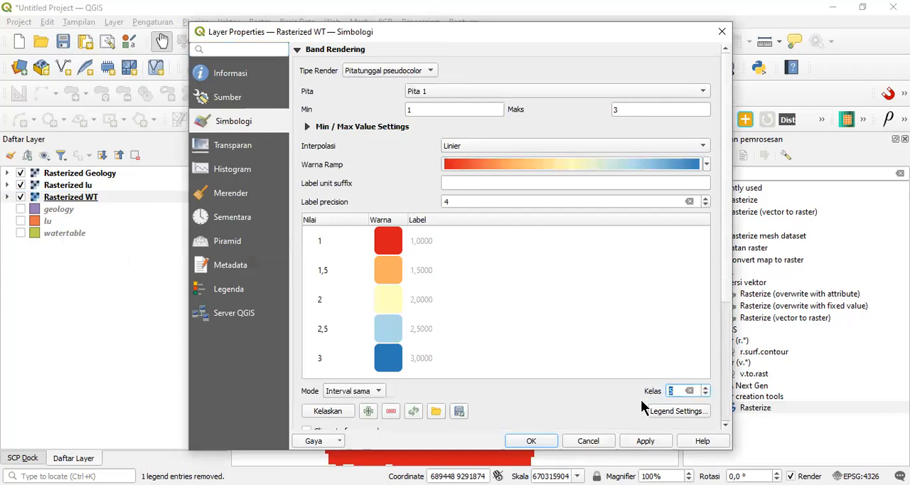
pyautogui.write('3')
pyautogui.click(643, 444)
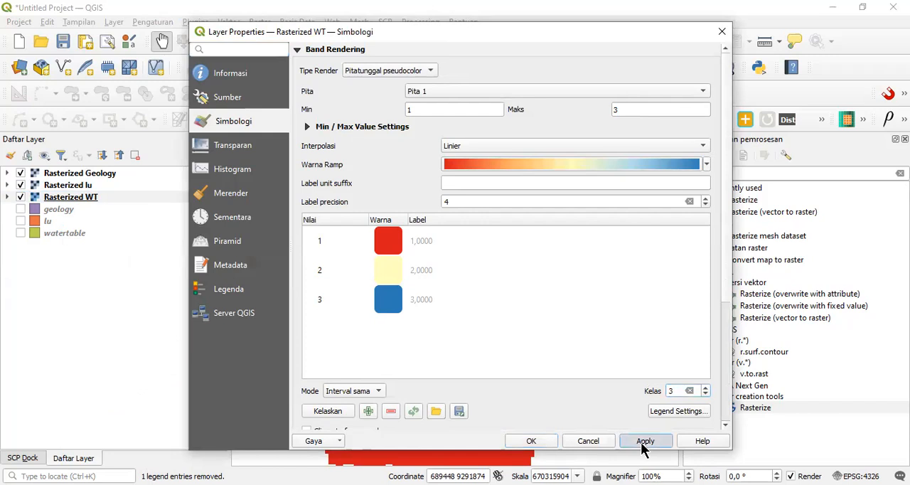
pyautogui.click(529, 442)
# Step: Hide the three rasterized layers one after another to inspect each raster, and show all three again
pyautogui.click(20, 172)
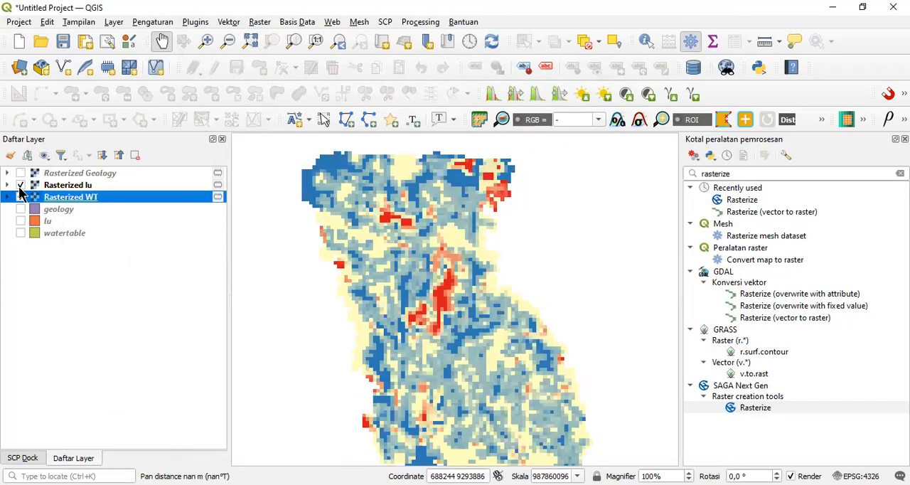
pyautogui.click(20, 185)
pyautogui.click(21, 197)
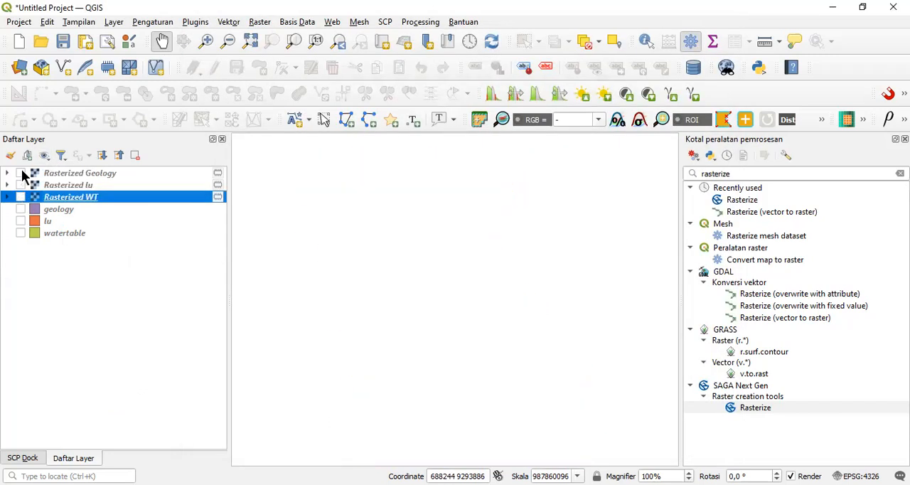
pyautogui.click(21, 173)
pyautogui.click(21, 185)
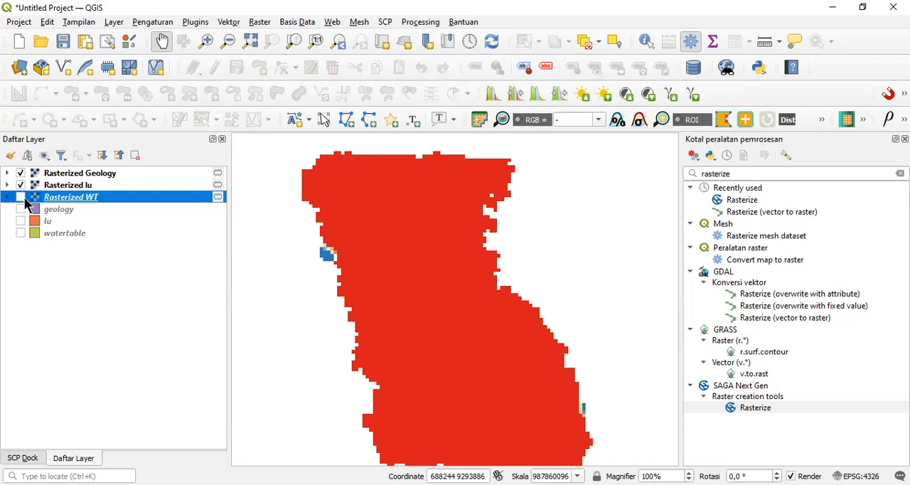
pyautogui.click(21, 197)
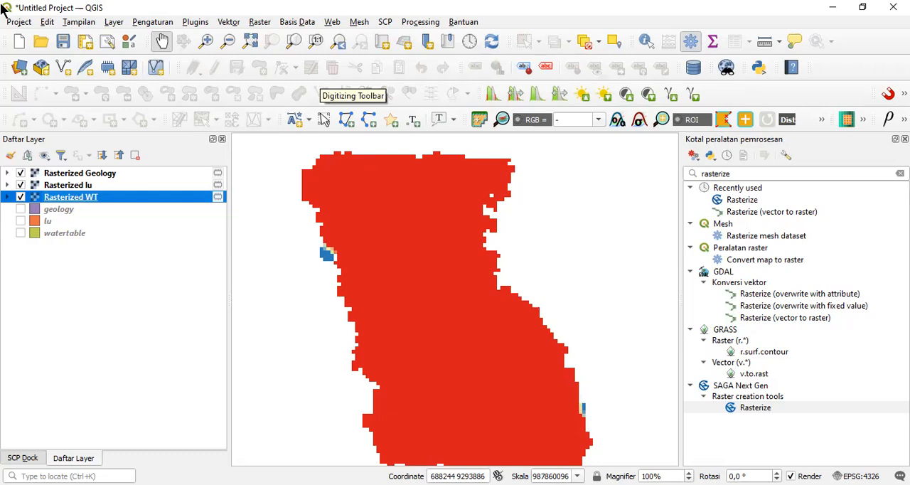
# Step: Start a Raster Calculator expression with "Rasterized Geology@1" weighted by 0.5, followed by a plus sign
pyautogui.click(260, 25)
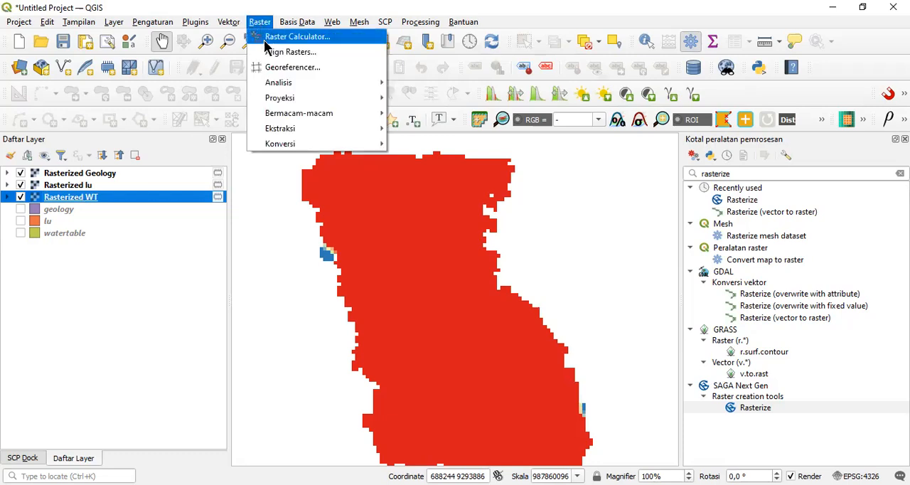
pyautogui.click(267, 41)
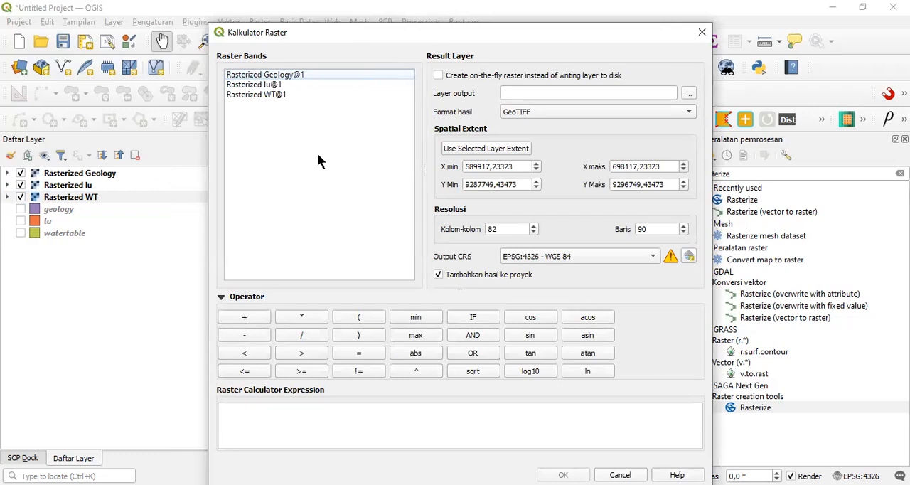
pyautogui.doubleClick(301, 74)
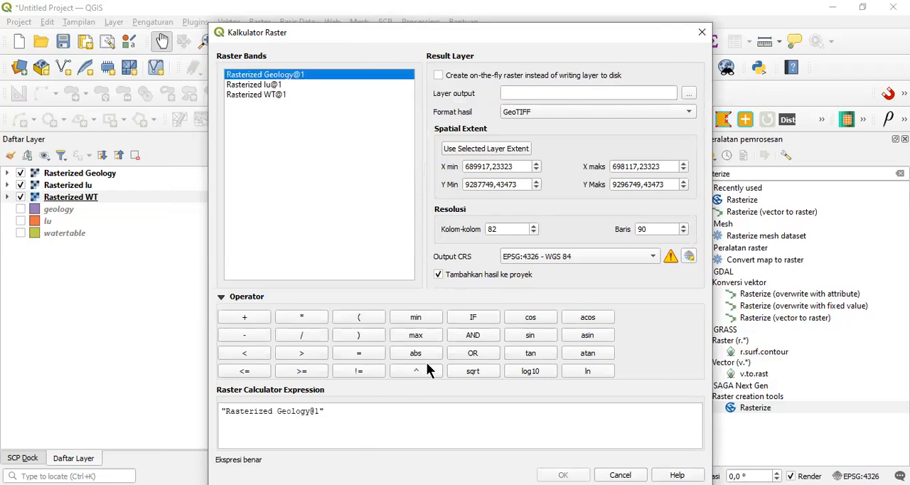
pyautogui.click(344, 417)
pyautogui.click(311, 321)
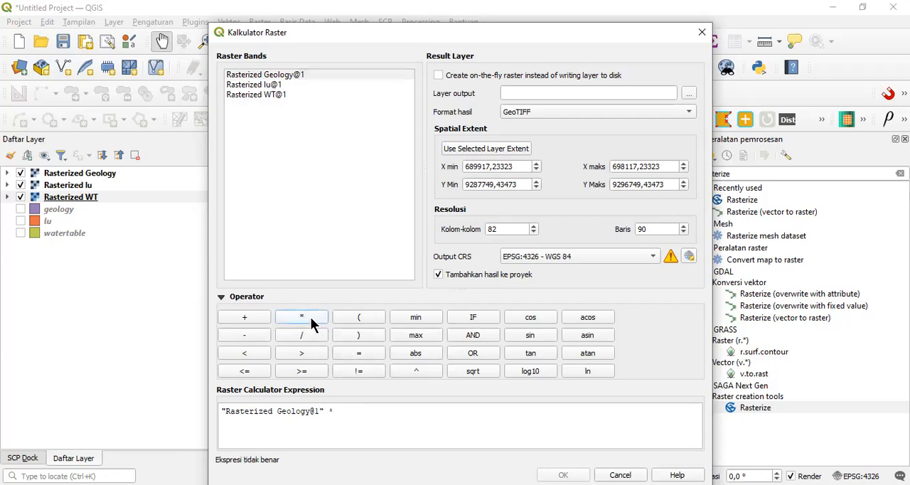
pyautogui.click(376, 421)
pyautogui.write('0.5')
pyautogui.write('+')
# Step: Extend the expression with "Rasterized lu@1"*0.3+"Rasterized WT@1"*0.2
pyautogui.doubleClick(260, 85)
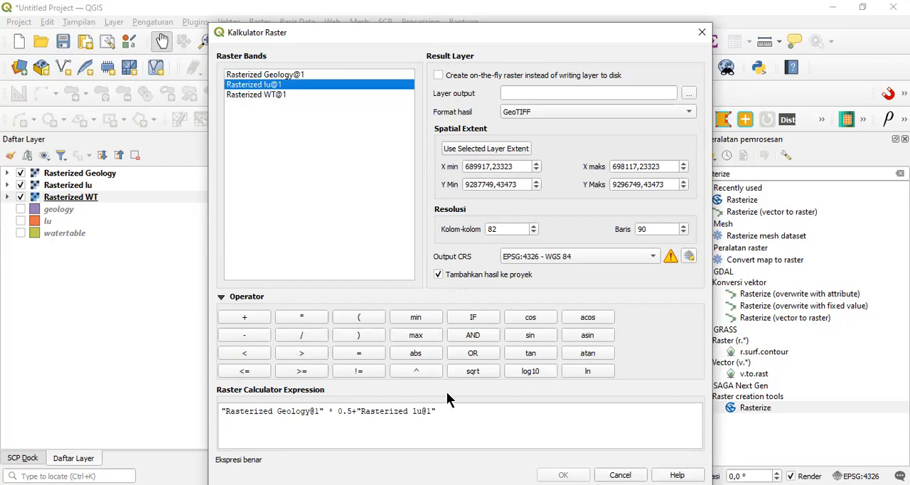
pyautogui.click(461, 412)
pyautogui.write('*')
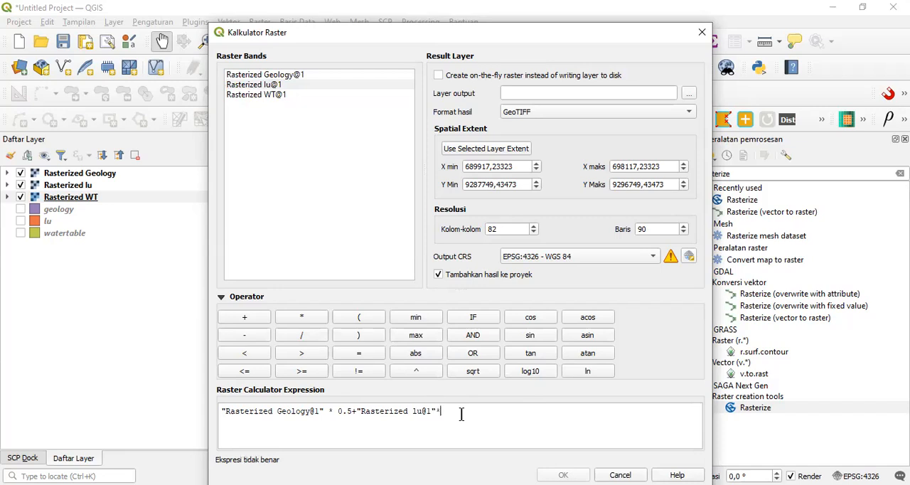
pyautogui.write('0.3+')
pyautogui.doubleClick(307, 94)
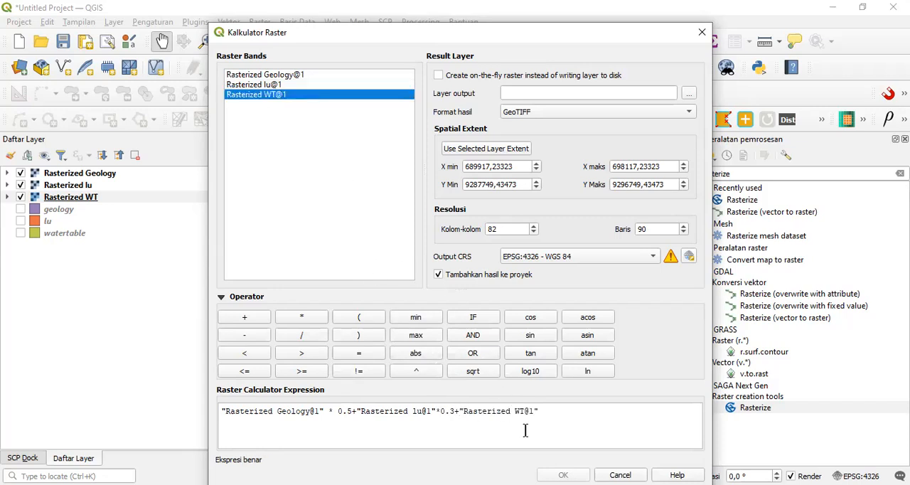
pyautogui.click(565, 409)
pyautogui.write('*0.2')
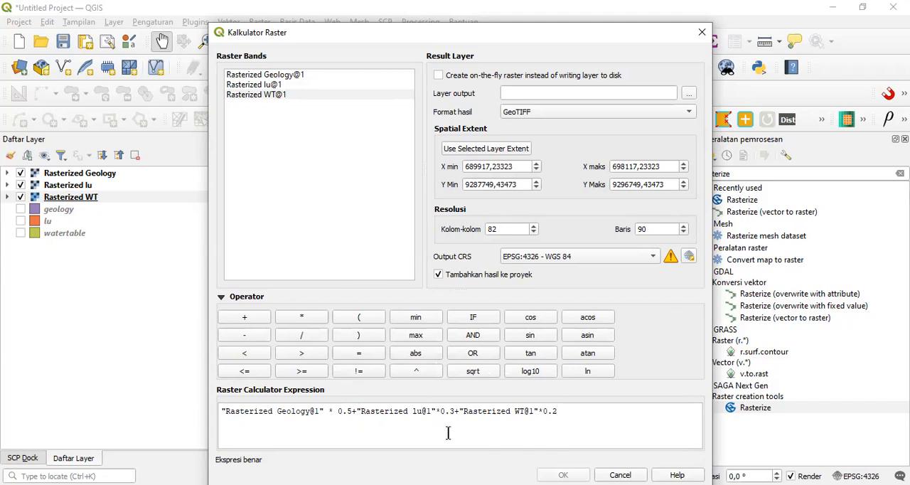
# Step: Set the output file to A in the OneDrive_2022-04-12 folder of Downloads and run the calculation, keeping EPSG:4326 - WGS 84
pyautogui.click(686, 95)
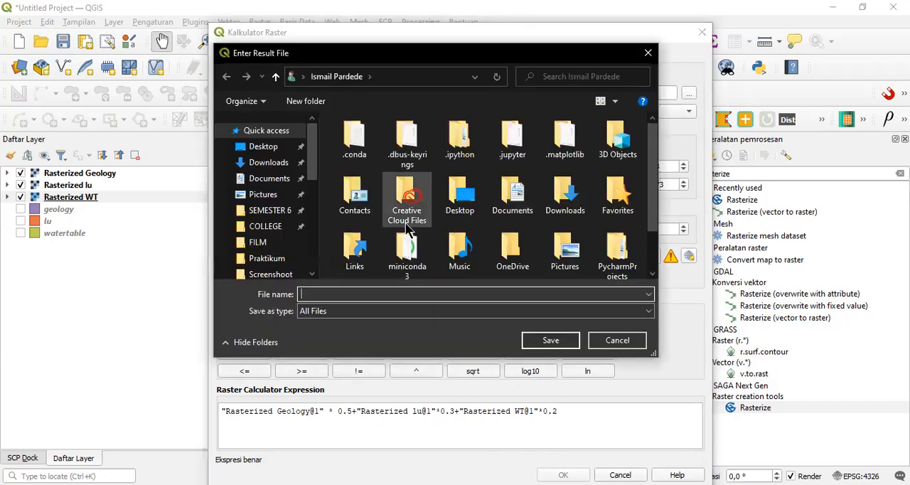
pyautogui.click(269, 162)
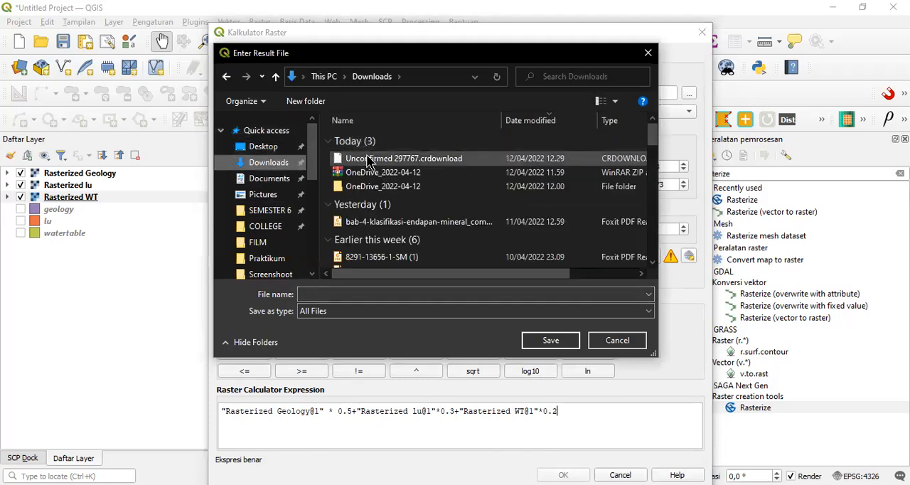
pyautogui.click(365, 190)
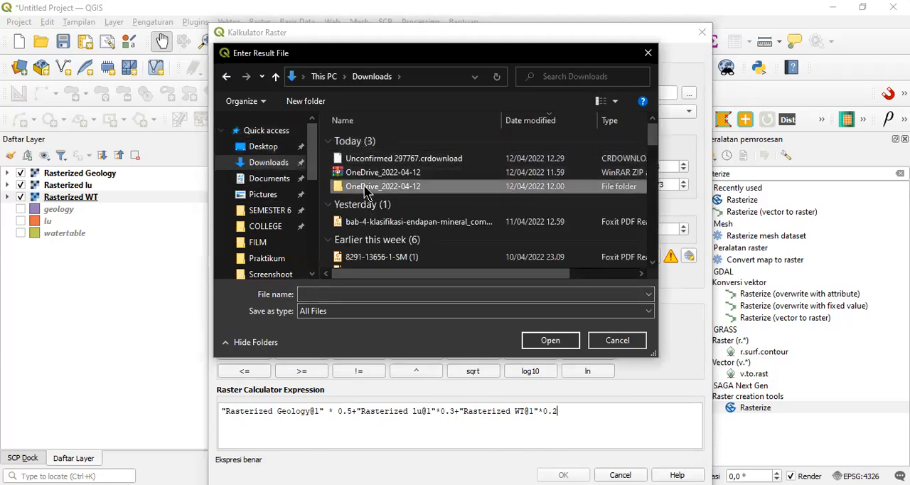
pyautogui.doubleClick(365, 187)
pyautogui.click(364, 293)
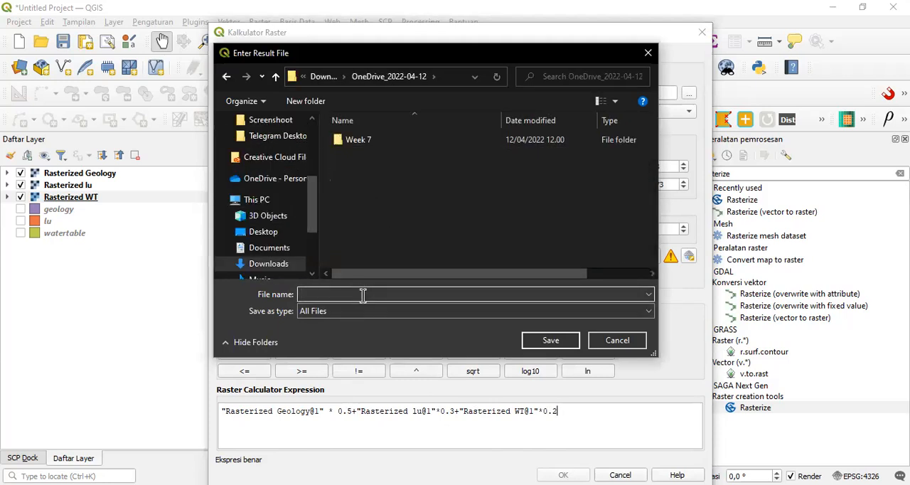
pyautogui.write('A')
pyautogui.click(551, 340)
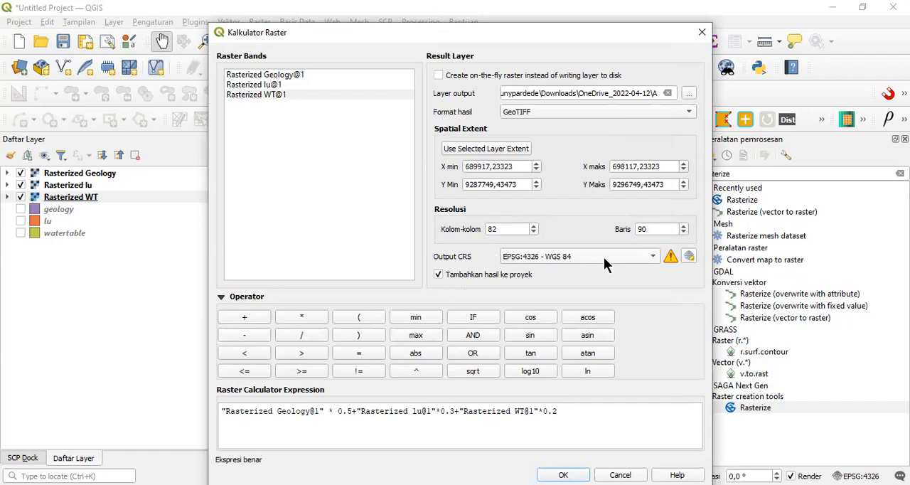
pyautogui.click(603, 257)
pyautogui.click(623, 253)
pyautogui.click(563, 474)
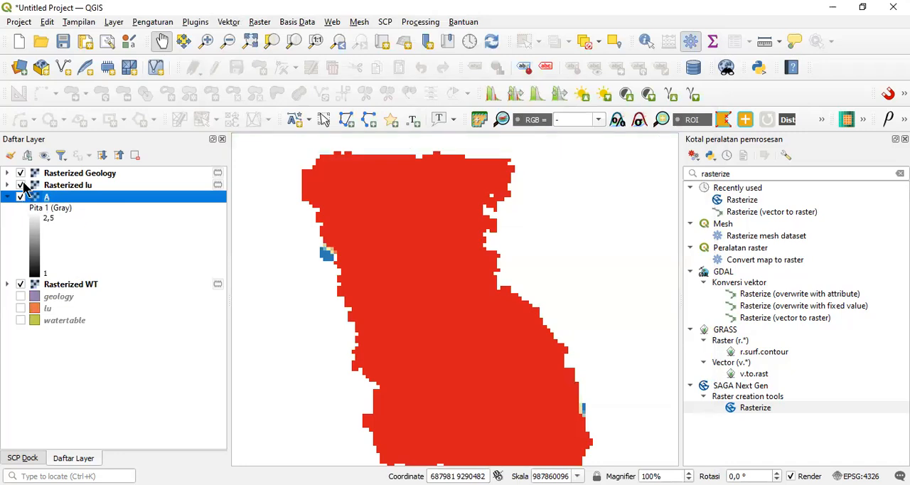
# Step: Hide Rasterized Geology, Rasterized lu and Rasterized WT so only layer A is drawn
pyautogui.click(19, 184)
pyautogui.click(20, 173)
pyautogui.click(19, 284)
pyautogui.rightClick(63, 201)
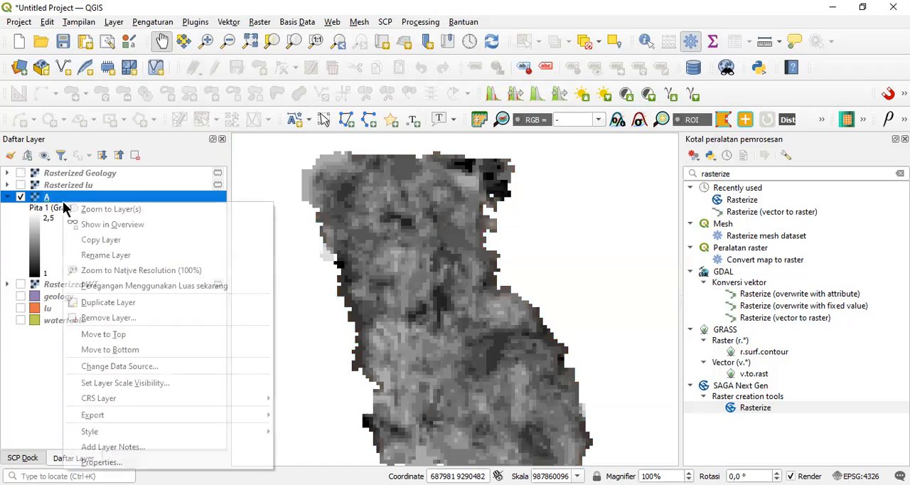
pyautogui.click(437, 254)
pyautogui.moveTo(412, 256); pyautogui.dragTo(415, 218)
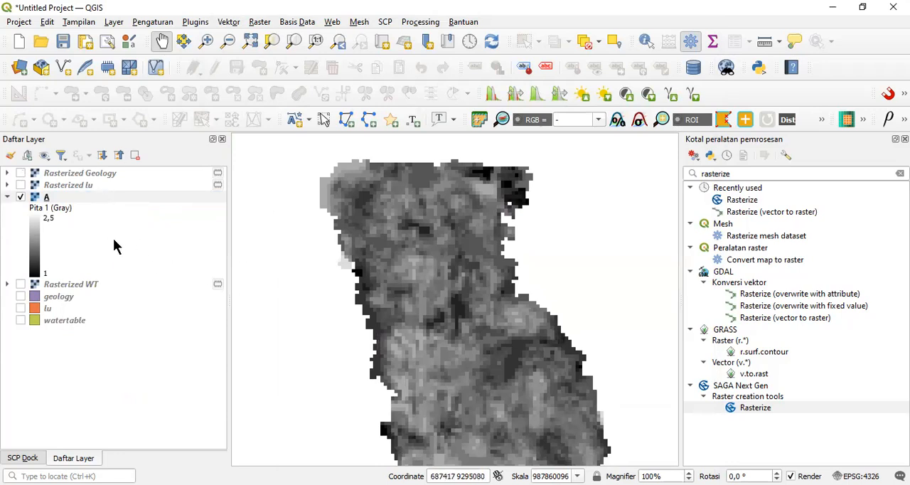
# Step: Set layer A's render type to Pitatunggal pseudocolor with the Viridis color ramp in its symbology properties
pyautogui.click(88, 193)
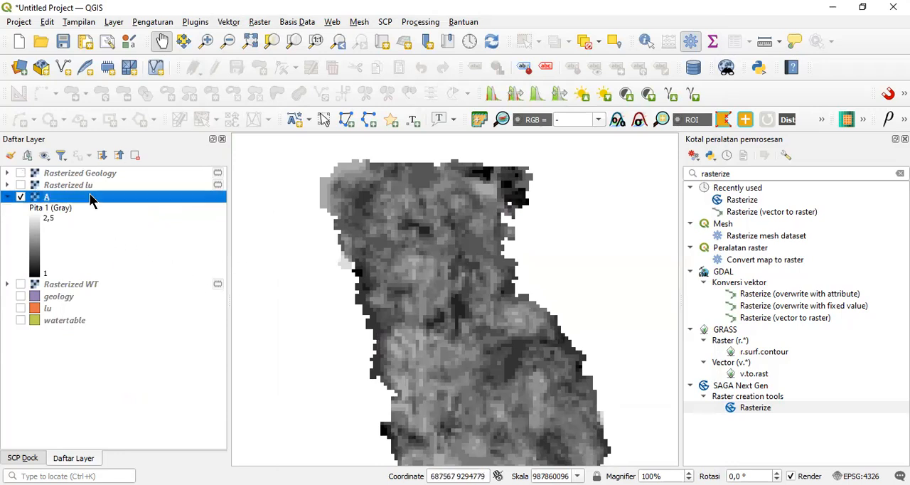
pyautogui.rightClick(89, 193)
pyautogui.click(165, 455)
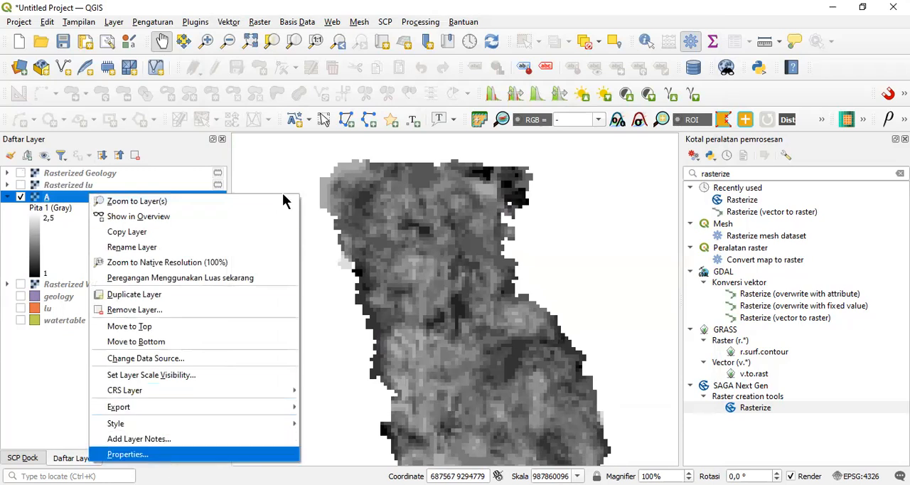
pyautogui.click(397, 73)
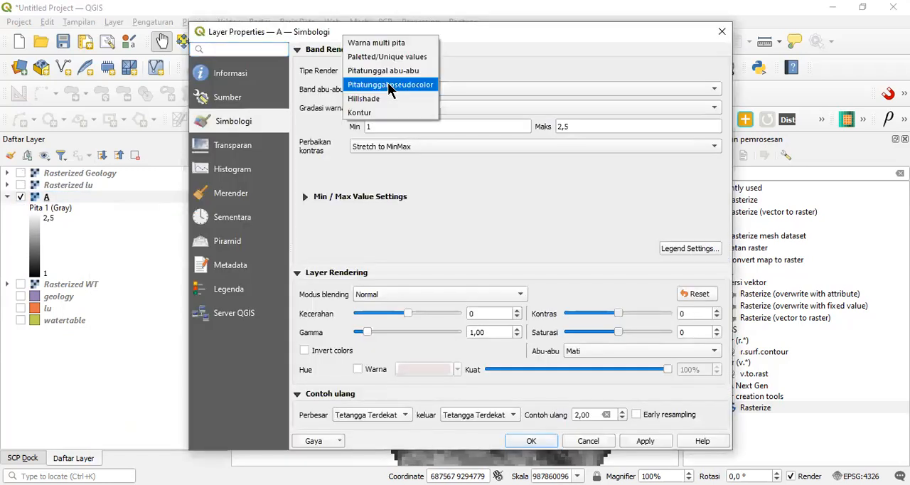
pyautogui.click(390, 84)
pyautogui.click(706, 165)
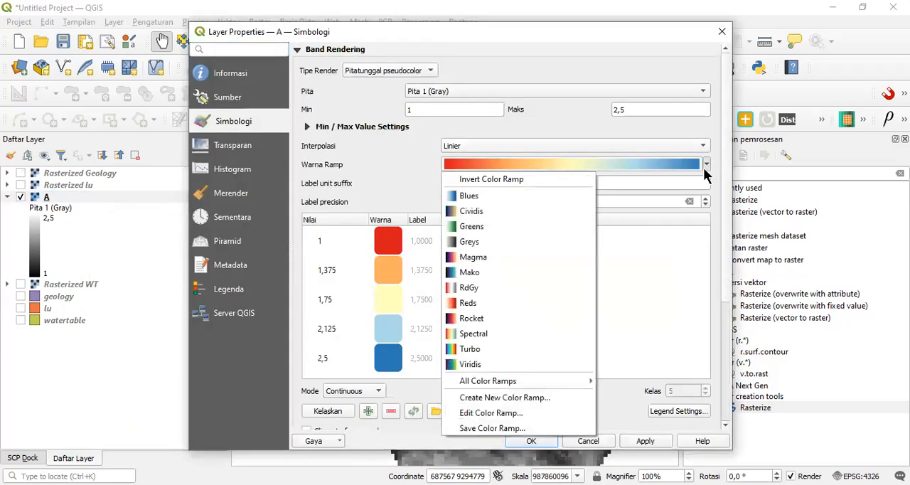
pyautogui.click(530, 365)
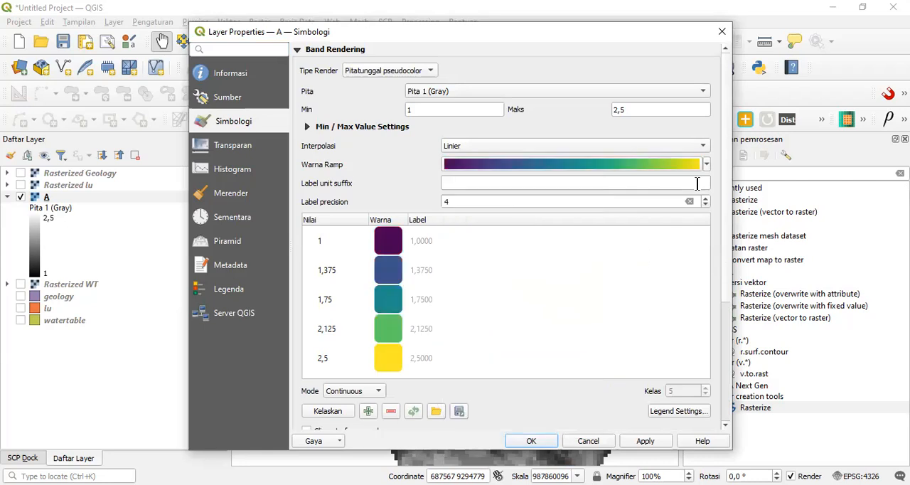
# Step: Classify layer A in Interval sama mode with 3 classes, accept the symbology and inspect the styled raster
pyautogui.click(379, 393)
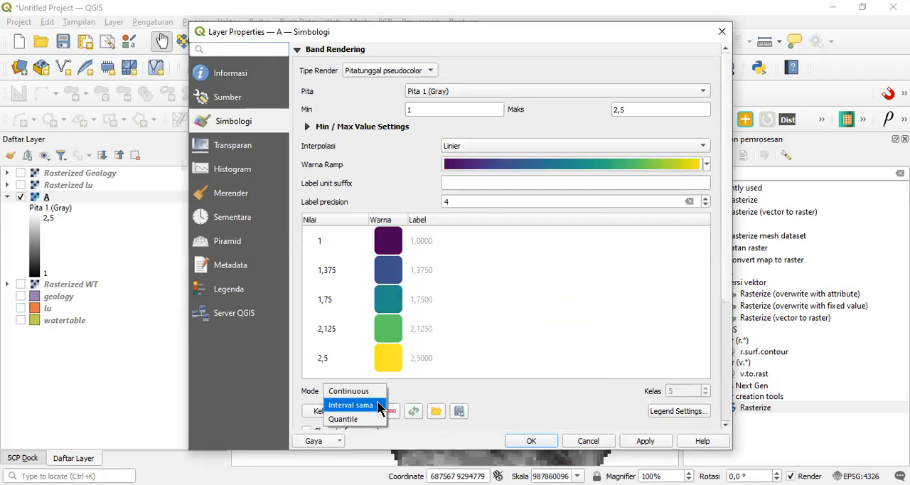
pyautogui.click(378, 403)
pyautogui.moveTo(677, 391); pyautogui.dragTo(655, 392)
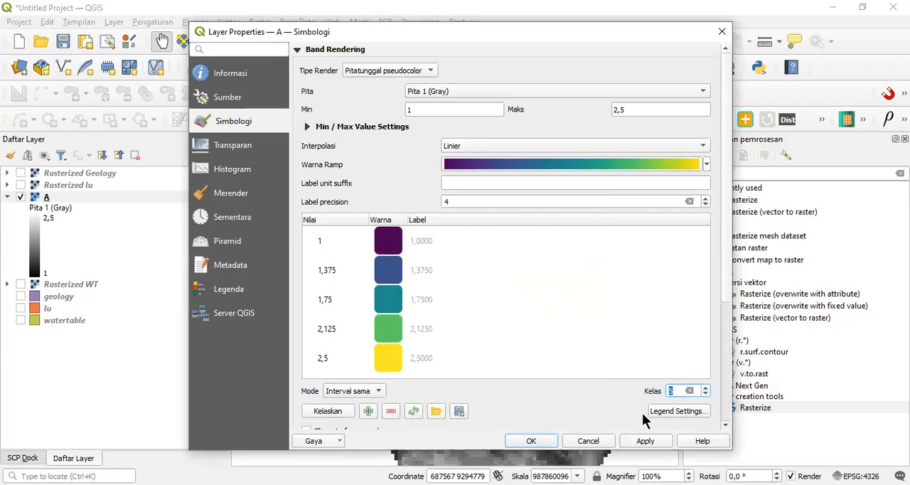
pyautogui.write('3')
pyautogui.click(636, 440)
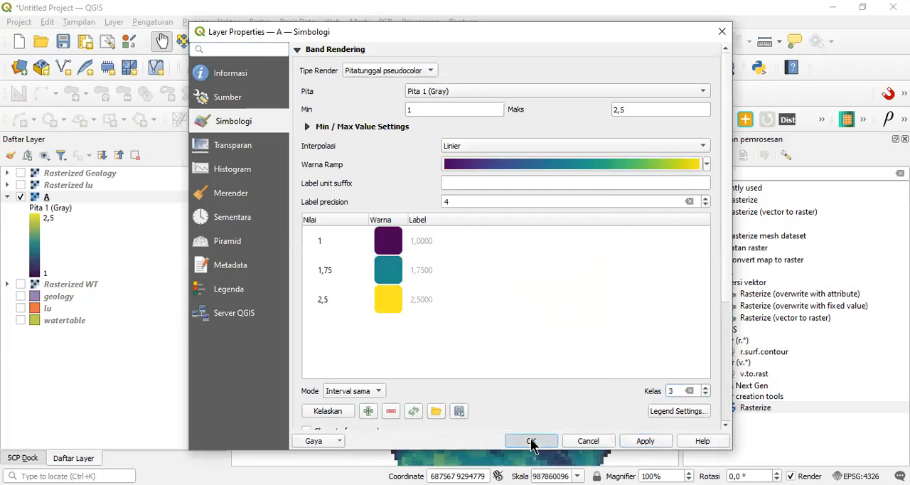
pyautogui.click(531, 441)
pyautogui.scroll(-2, 470, 329)
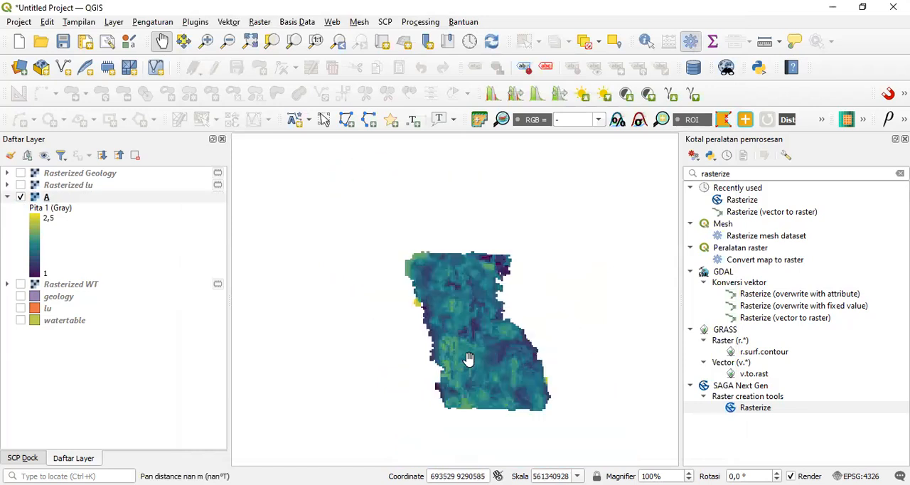
pyautogui.scroll(1, 462, 356)
pyautogui.scroll(2, 445, 298)
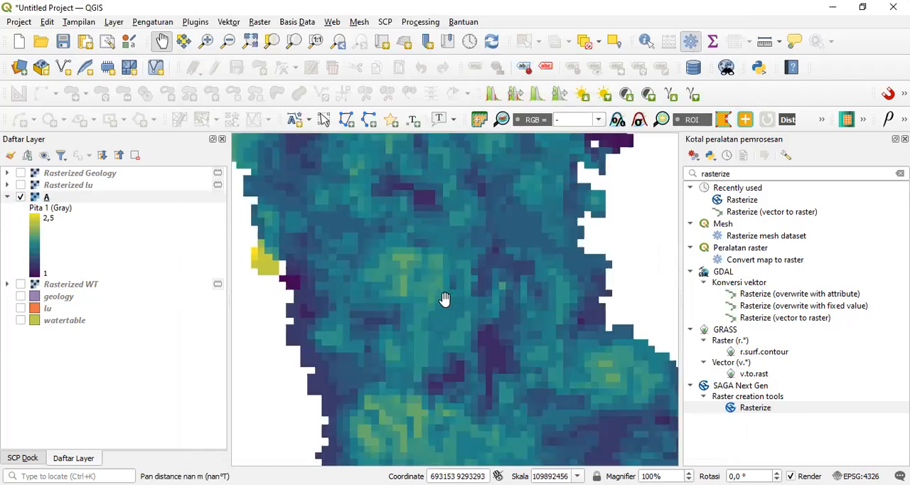
pyautogui.scroll(-2, 445, 299)
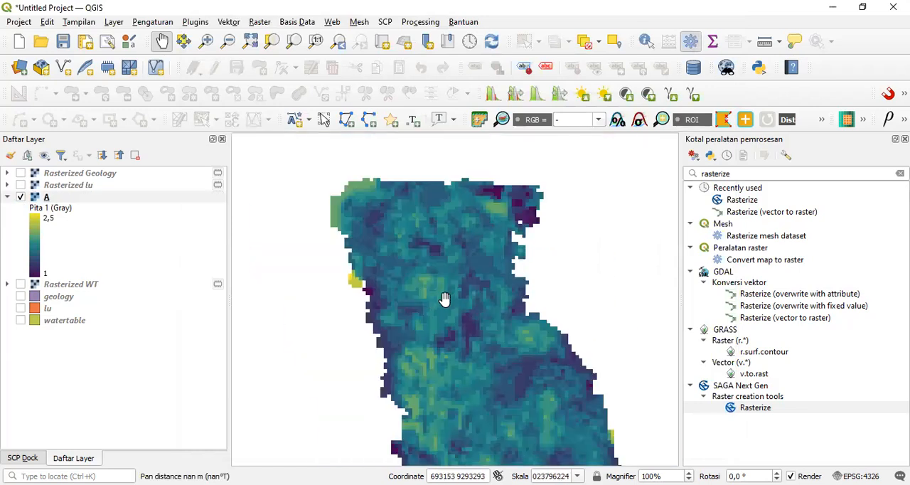
pyautogui.rightClick(96, 195)
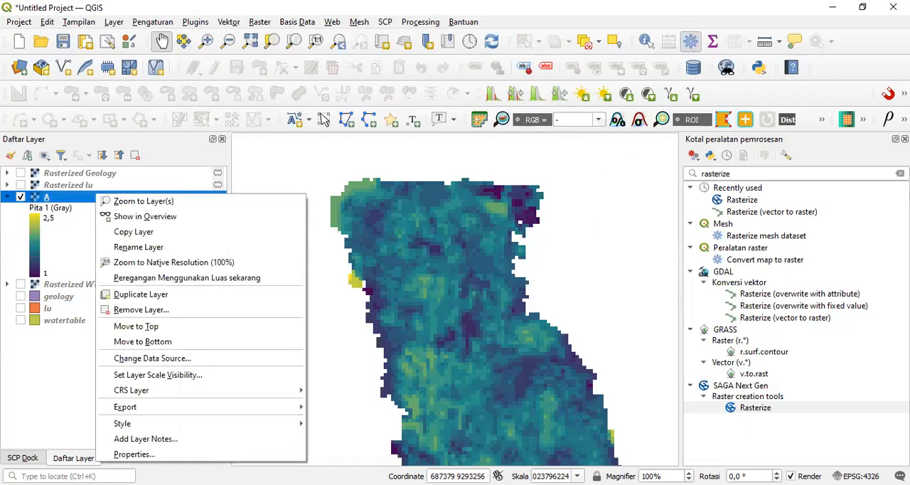
pyautogui.click(181, 441)
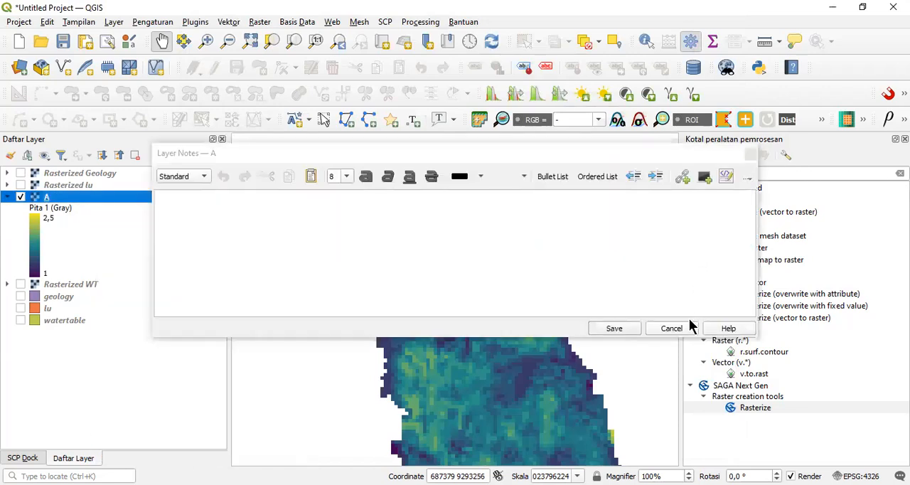
pyautogui.press('Escape')
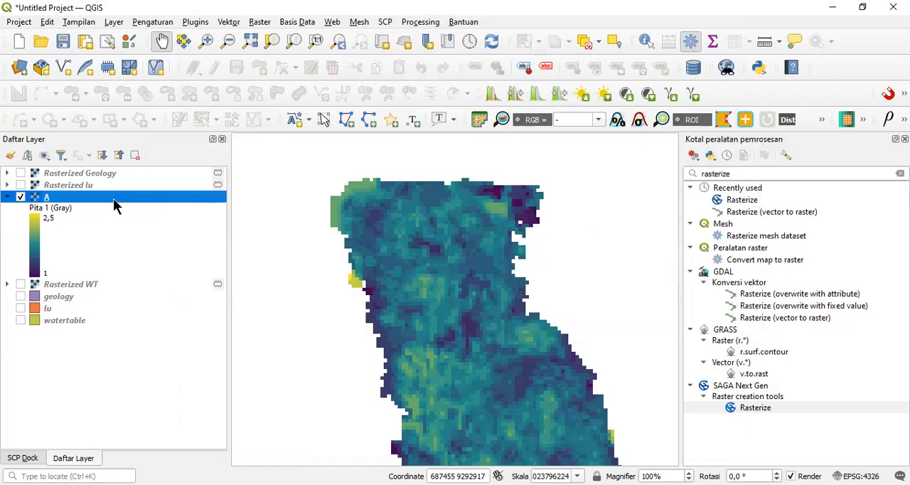
pyautogui.rightClick(114, 201)
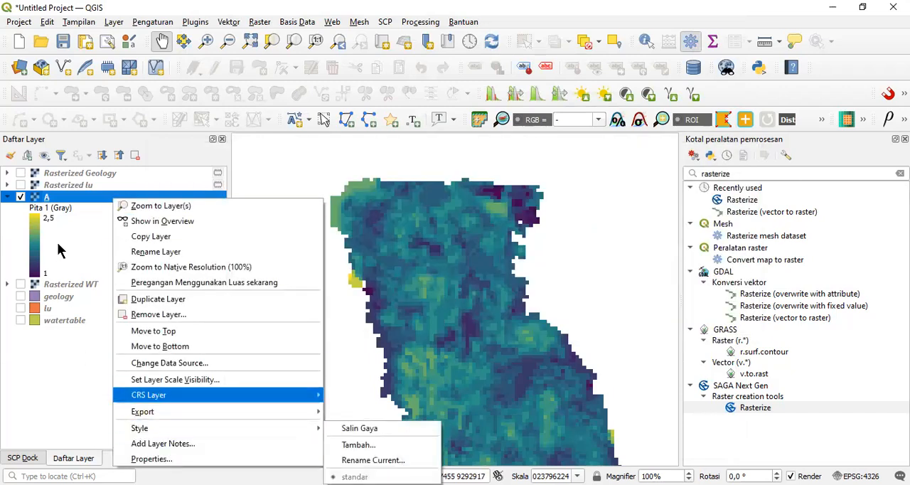
pyautogui.moveTo(149, 394)
pyautogui.click(73, 204)
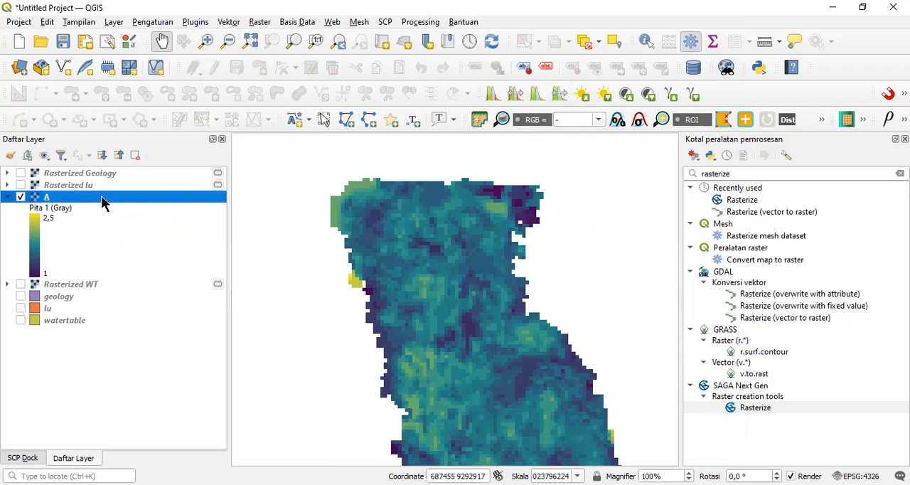
# Step: Review layer A's class values and colours in its symbology properties, and examine the styled raster across its extent
pyautogui.rightClick(101, 196)
pyautogui.click(196, 457)
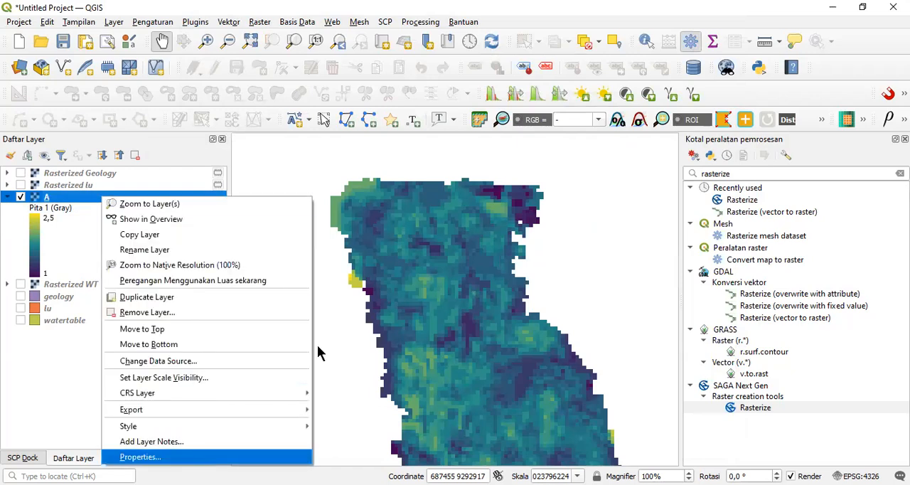
pyautogui.click(438, 245)
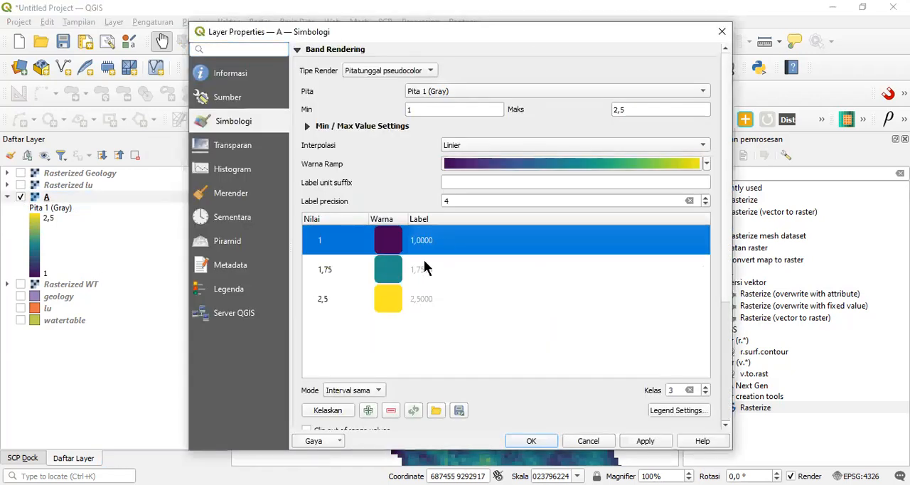
pyautogui.click(423, 261)
pyautogui.click(423, 291)
pyautogui.click(420, 341)
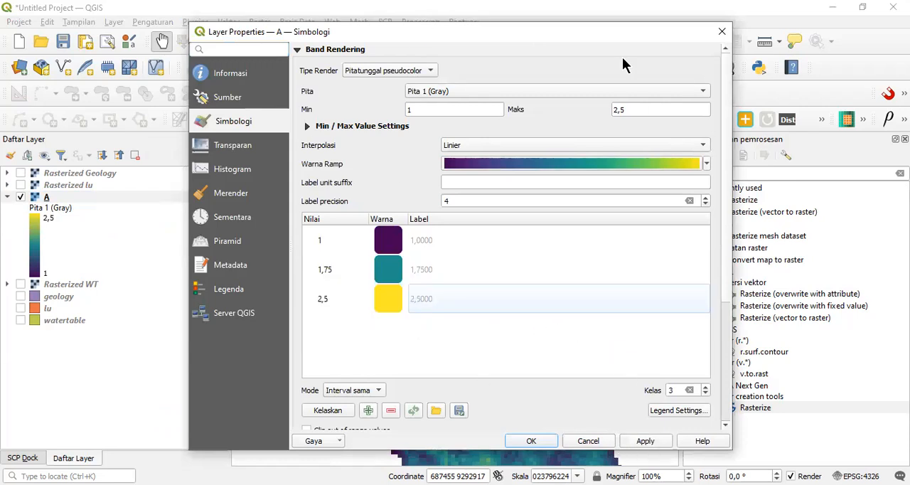
pyautogui.moveTo(619, 38); pyautogui.dragTo(618, 69)
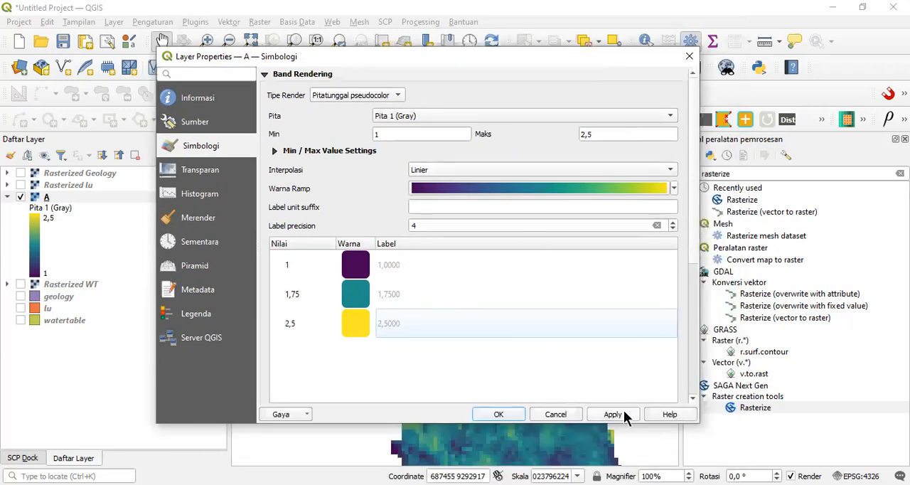
pyautogui.click(611, 414)
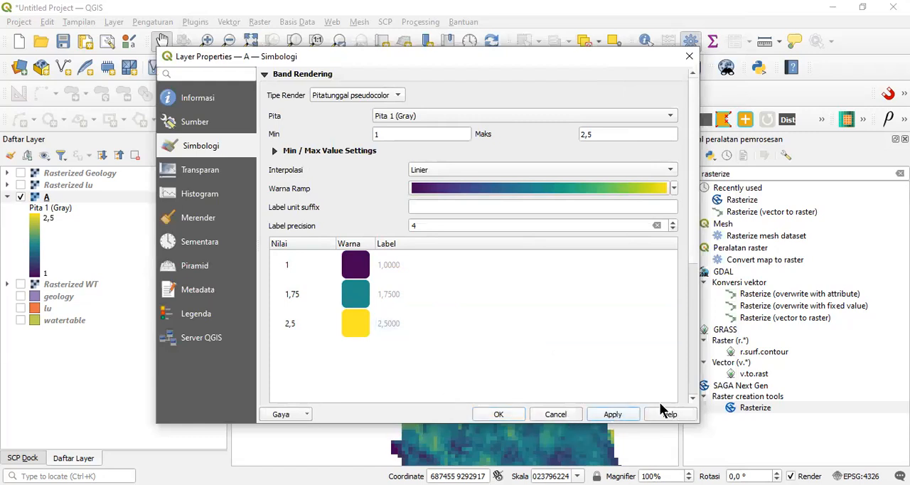
pyautogui.click(693, 58)
pyautogui.moveTo(476, 323); pyautogui.dragTo(461, 279)
pyautogui.moveTo(486, 307); pyautogui.dragTo(514, 340)
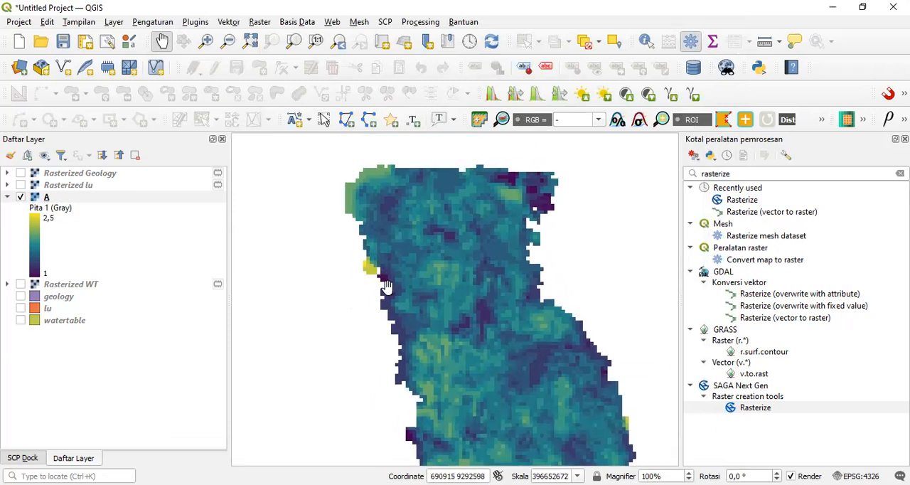
pyautogui.moveTo(460, 361); pyautogui.dragTo(436, 334)
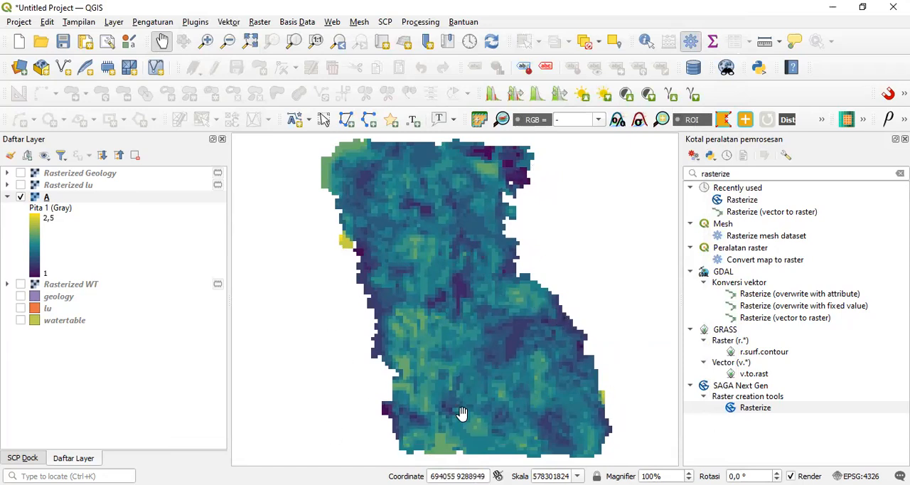
pyautogui.scroll(-1, 431, 284)
pyautogui.moveTo(426, 319); pyautogui.dragTo(444, 344)
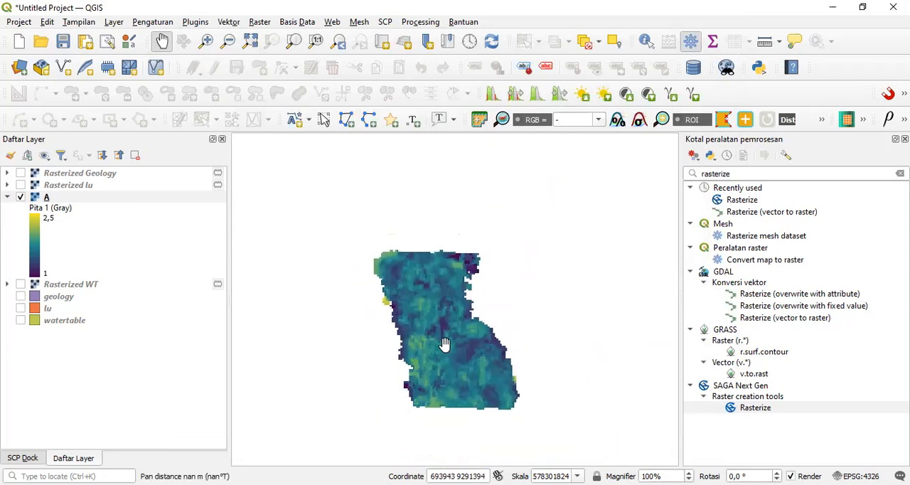